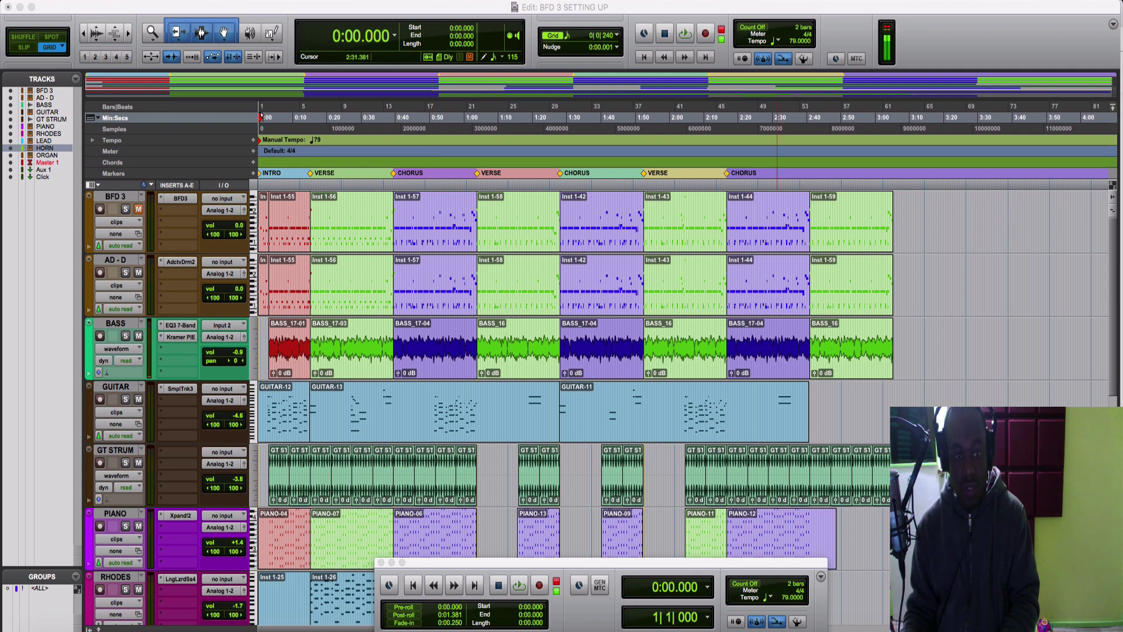
Open Addictive Drums 2 on the AD - D track and check its preset list while the song plays
click(180, 262)
drag(293, 22, 414, 11)
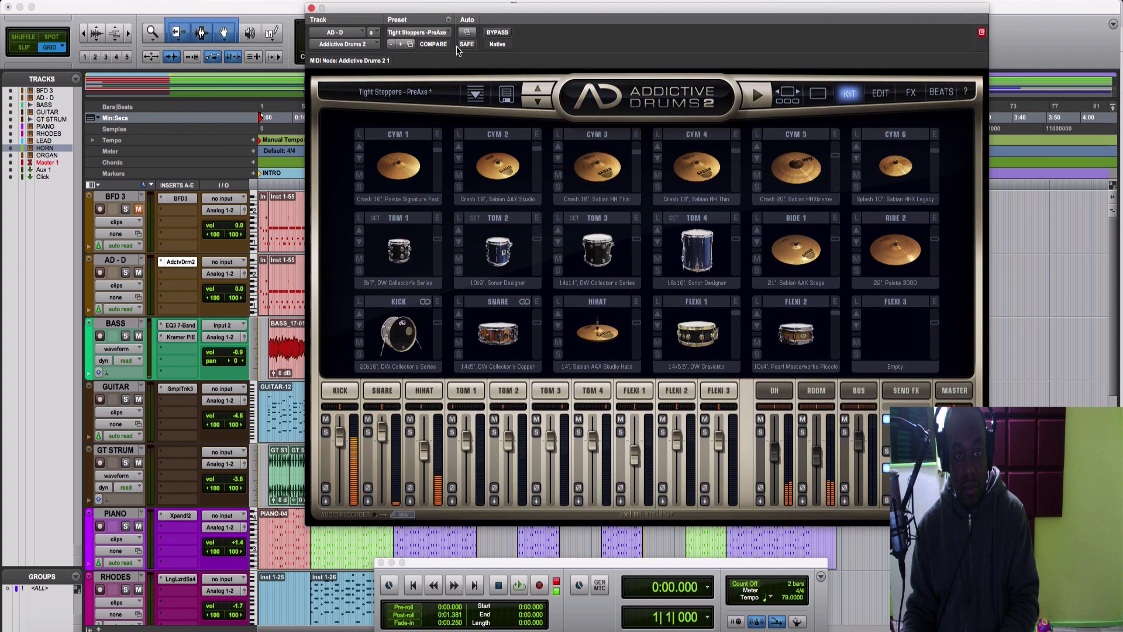
key(space)
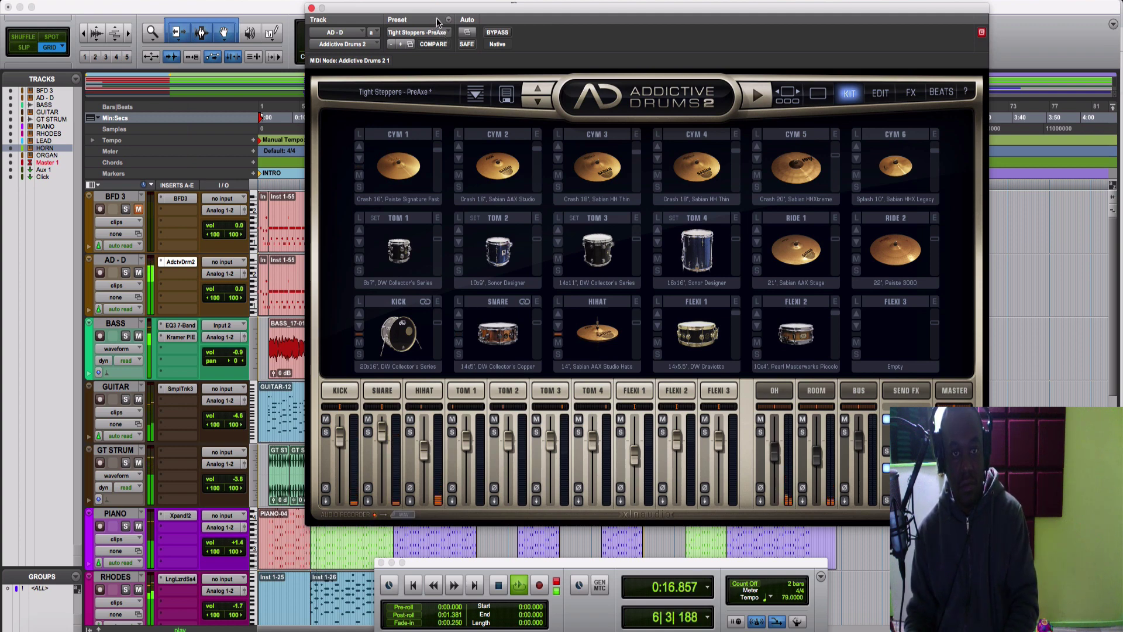
click(474, 96)
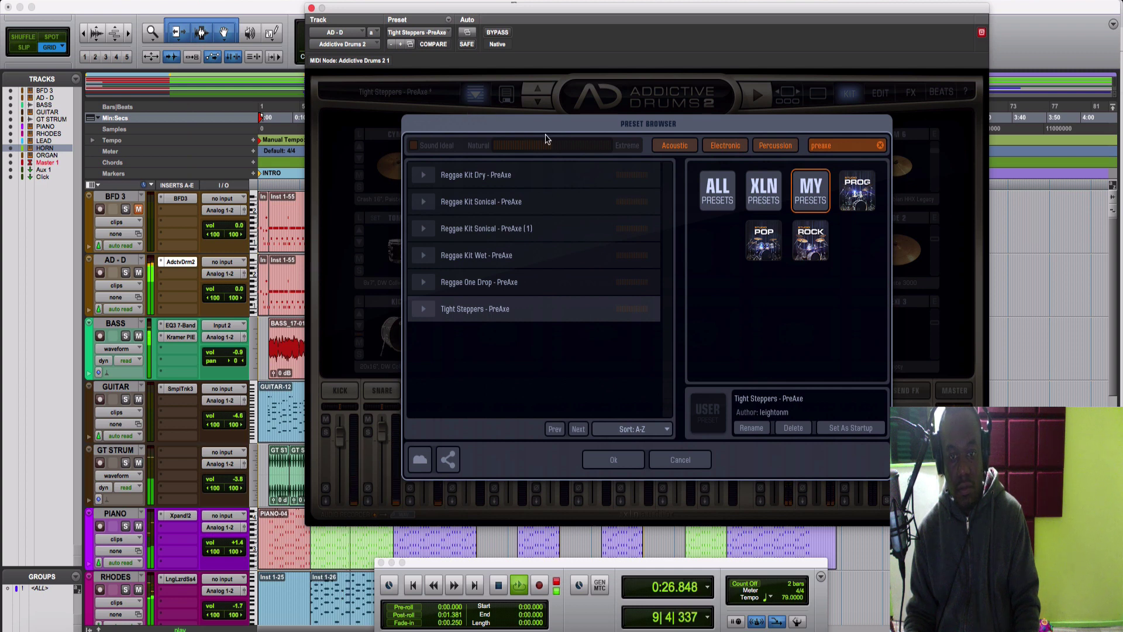
click(673, 459)
Save the current drum kit as a new preset named "Tight N Wet Steppers - PreAxe"
click(506, 95)
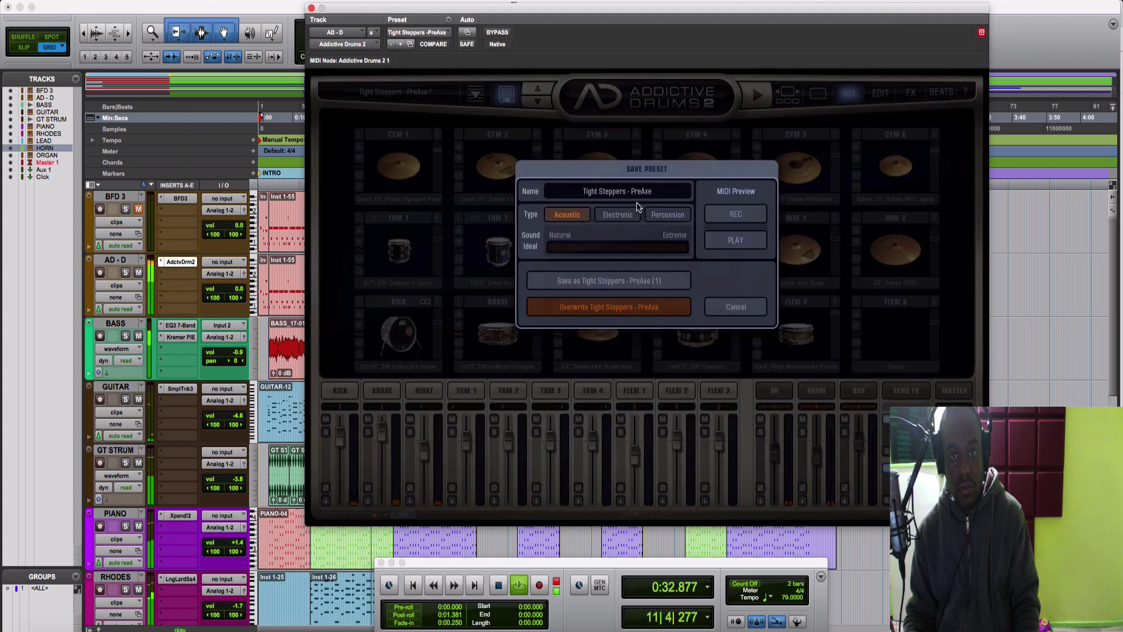
click(602, 193)
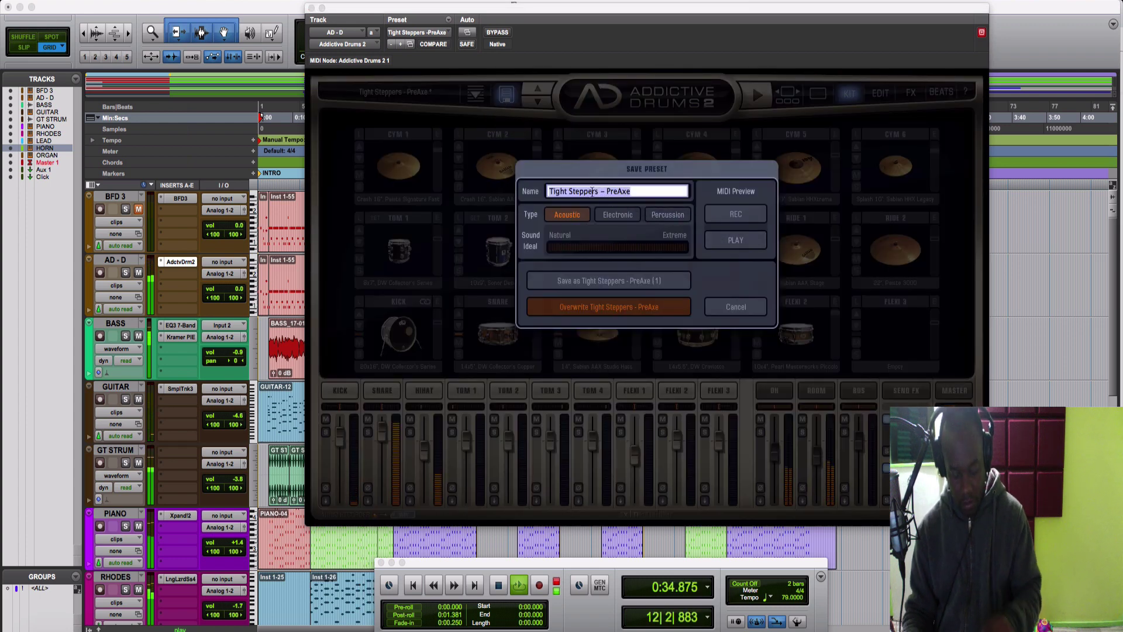
click(569, 191)
text(New)
text(et)
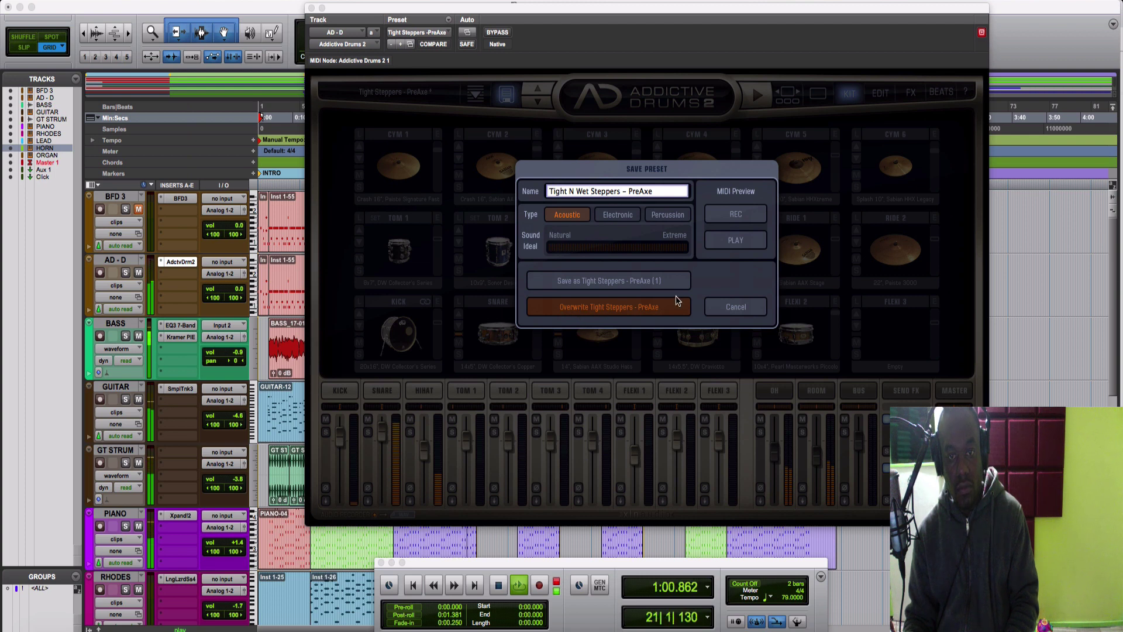
click(624, 285)
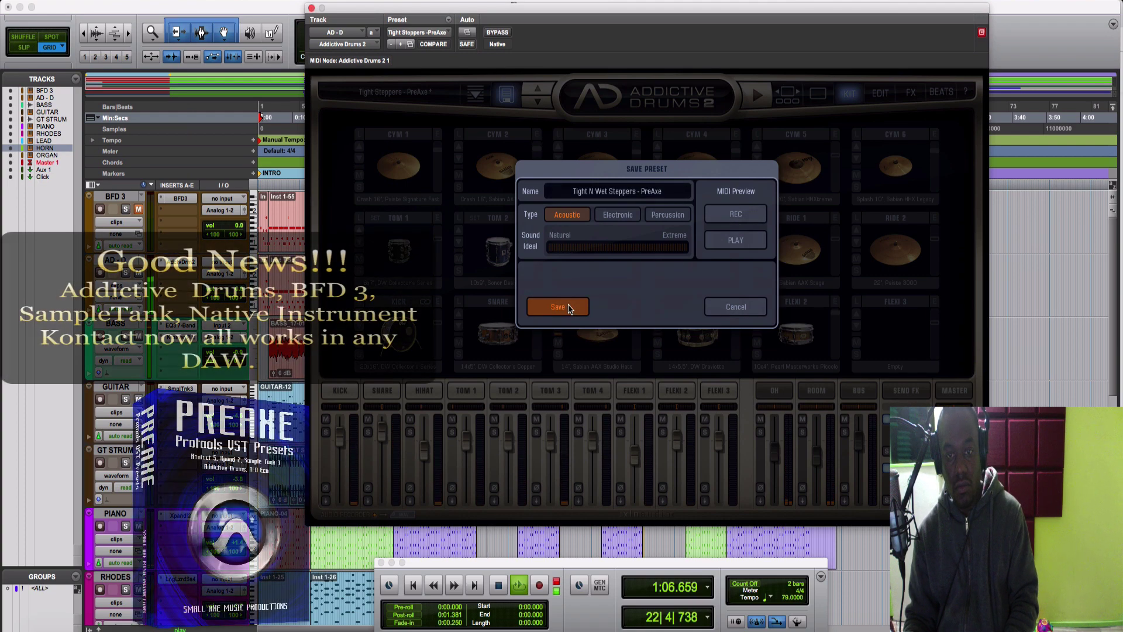
click(569, 309)
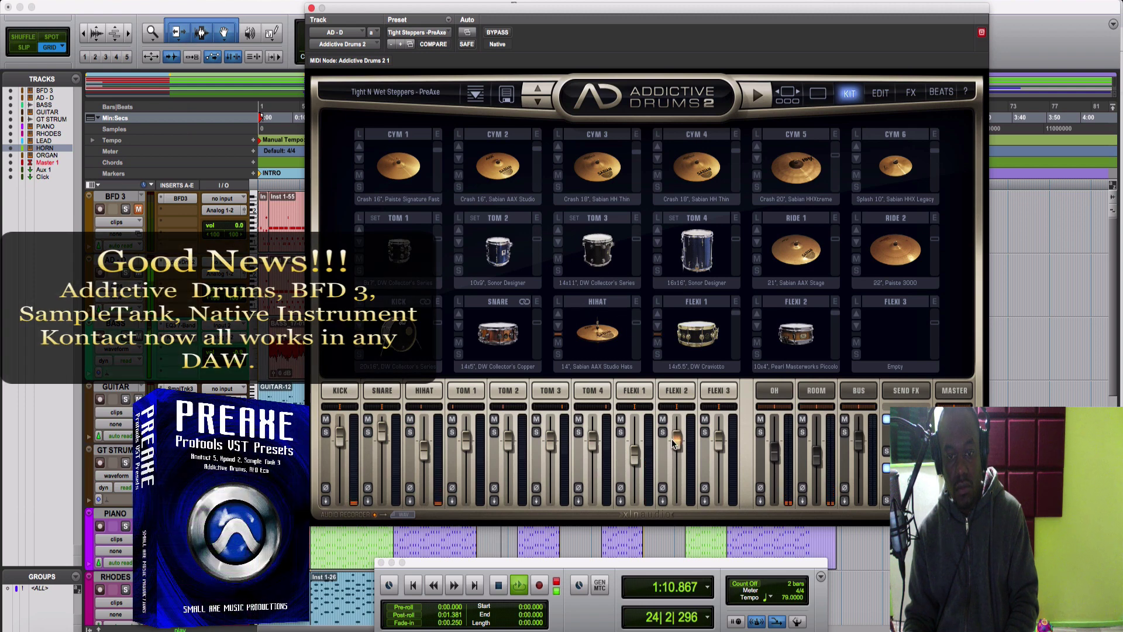
Set the Flexi 1 channel level to about -3.53 dB and overwrite the Tight N Wet Steppers - PreAxe preset
drag(636, 454, 636, 452)
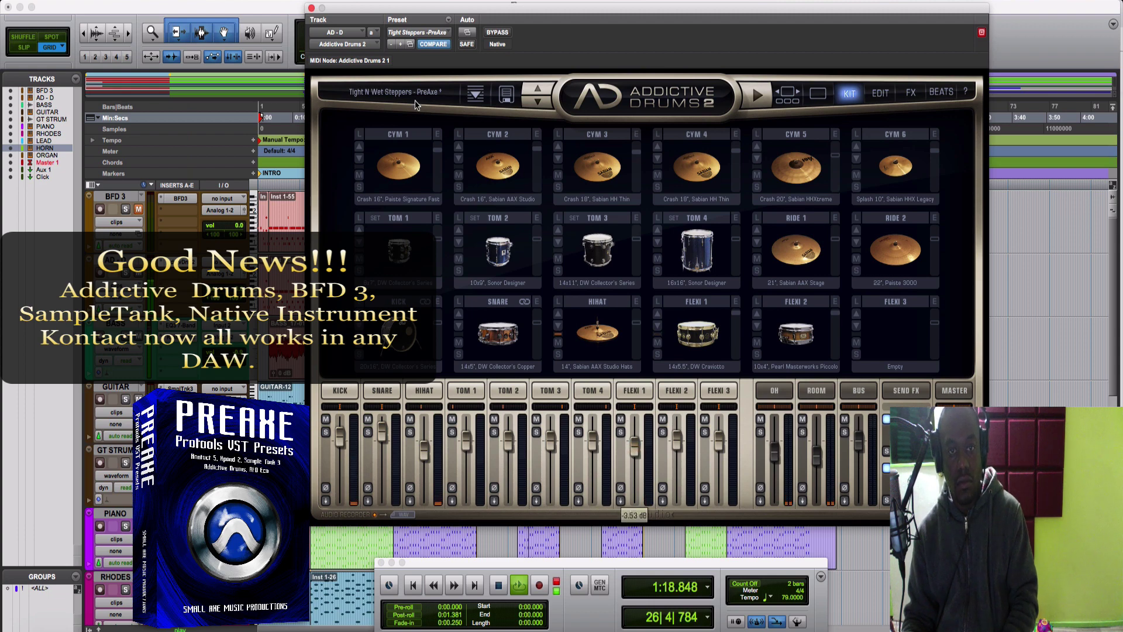
click(506, 94)
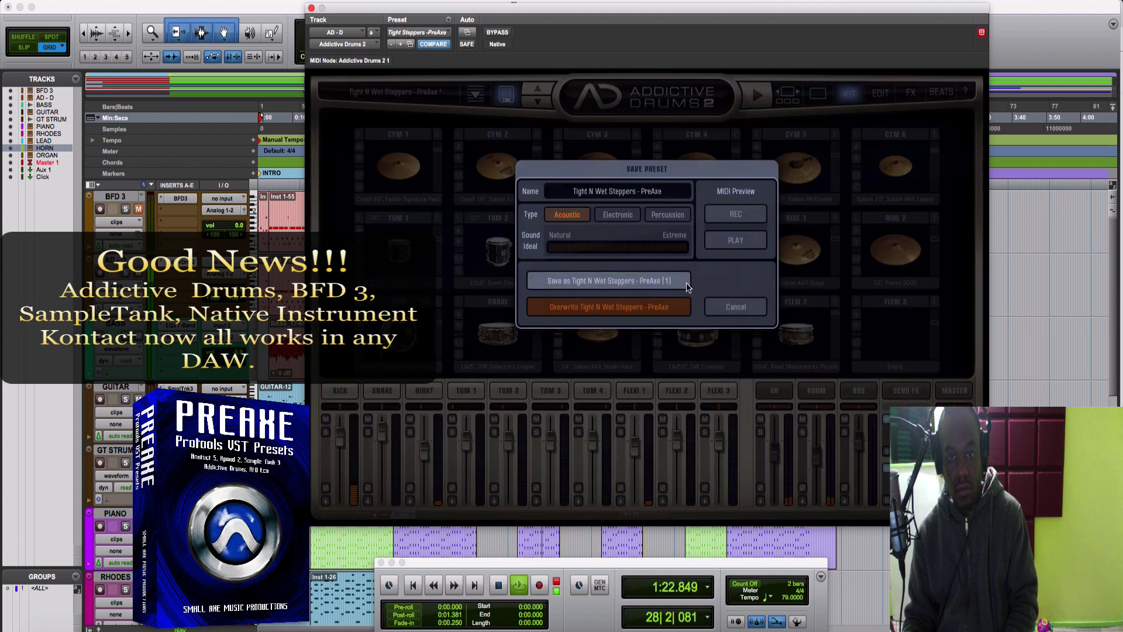
click(639, 307)
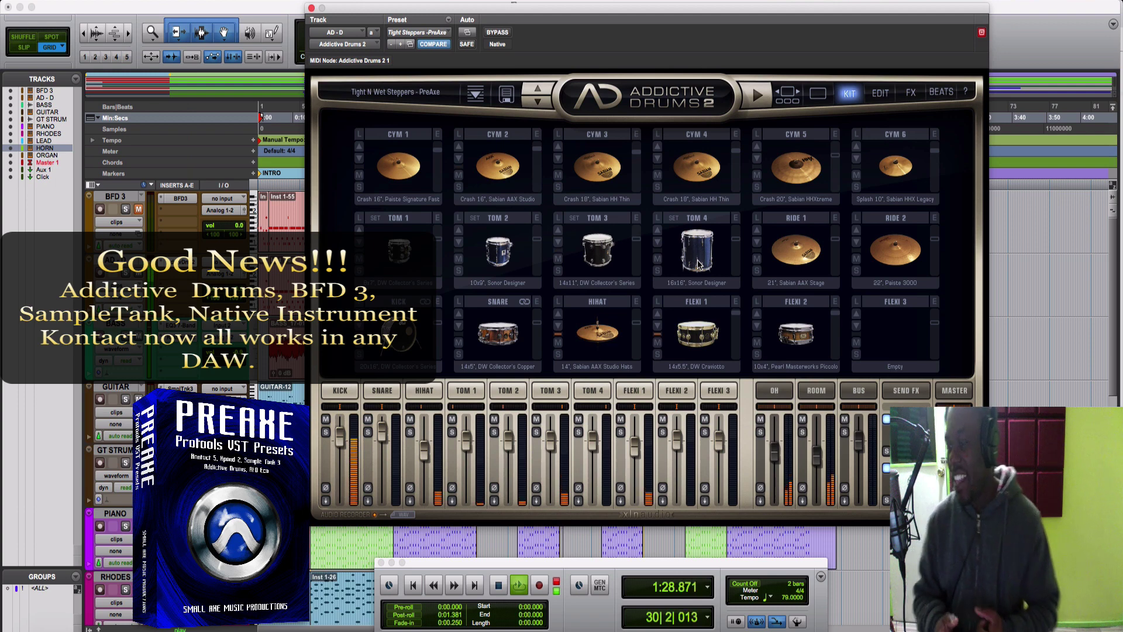
Stop the playback and play the song again from the start with the saved Tight N Wet Steppers preset
key(space)
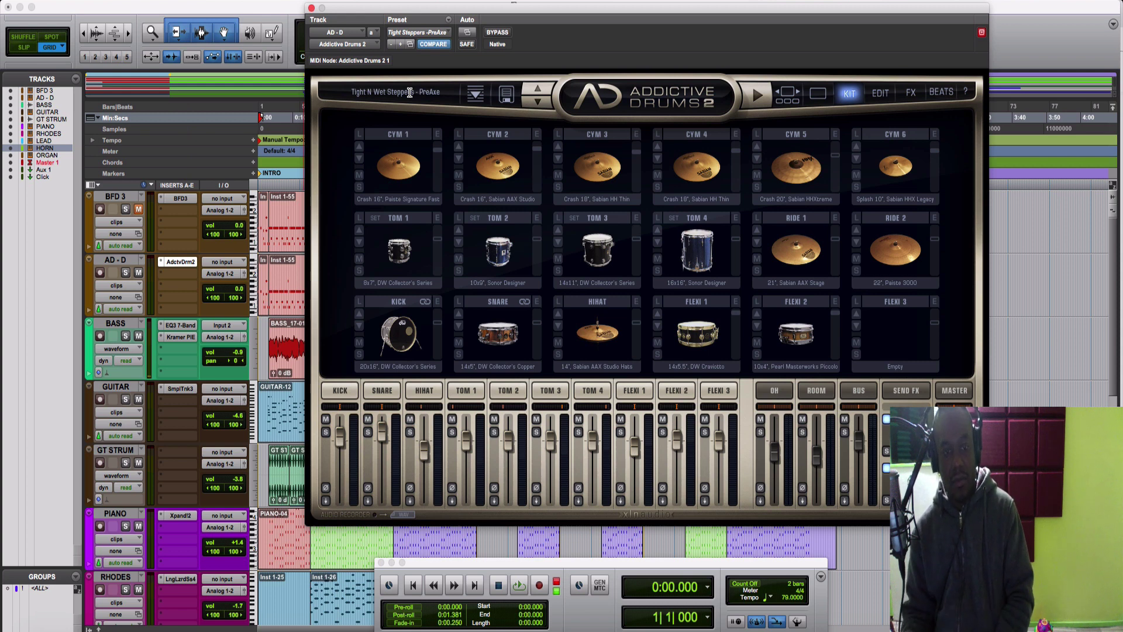
key(space)
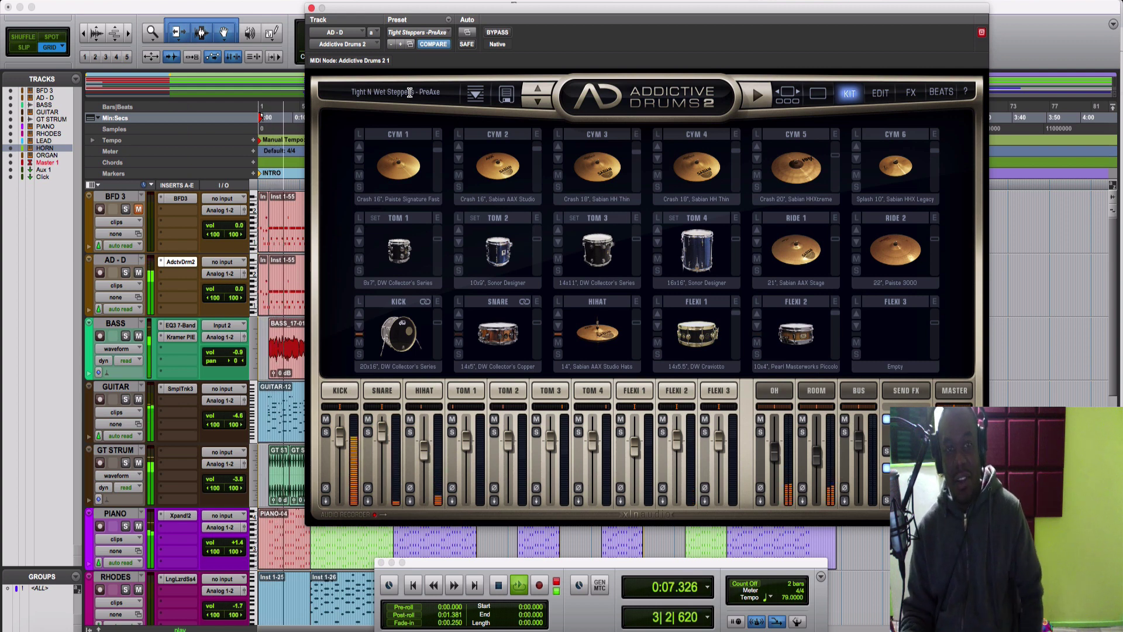
key(space)
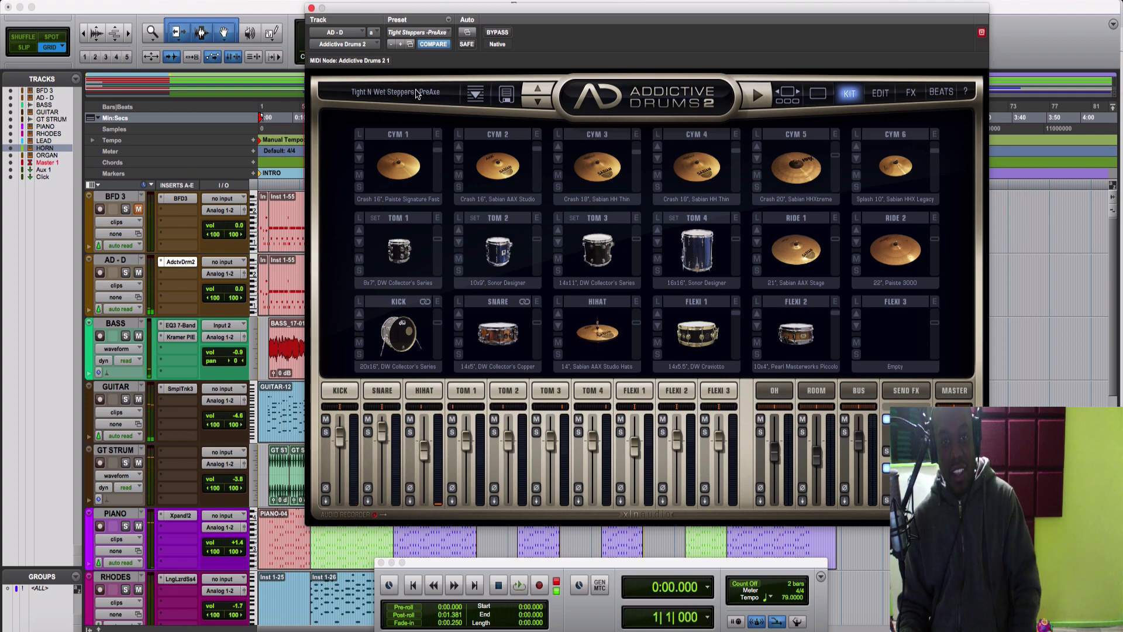
Load the Reggae Kit Dry - PreAxe preset and play the song twice from the start to audition it
click(416, 96)
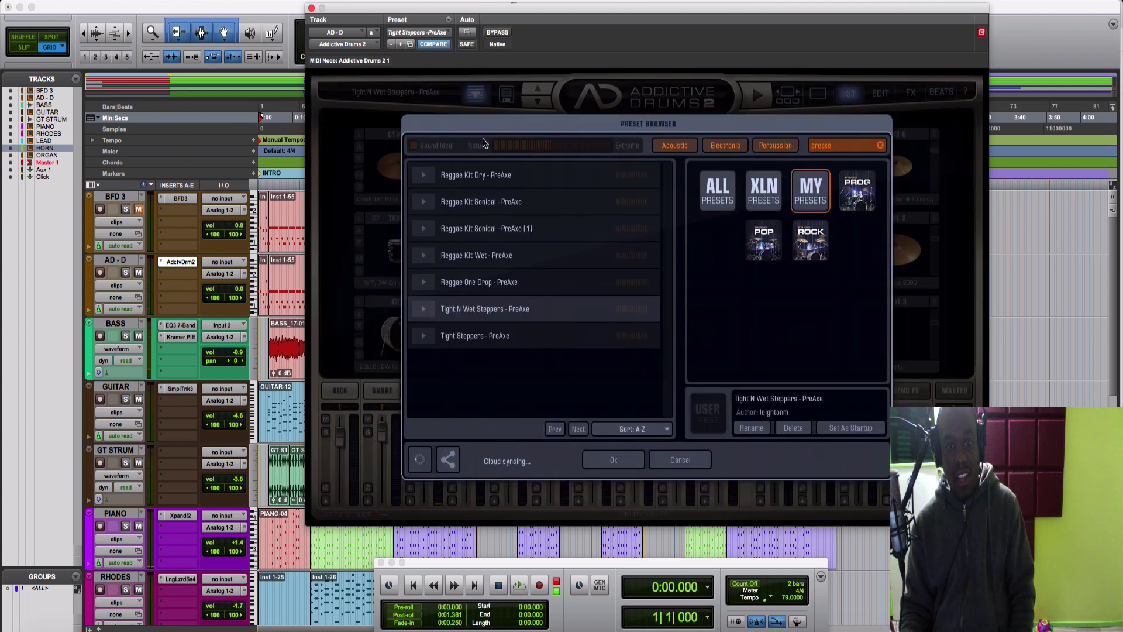
double_click(516, 182)
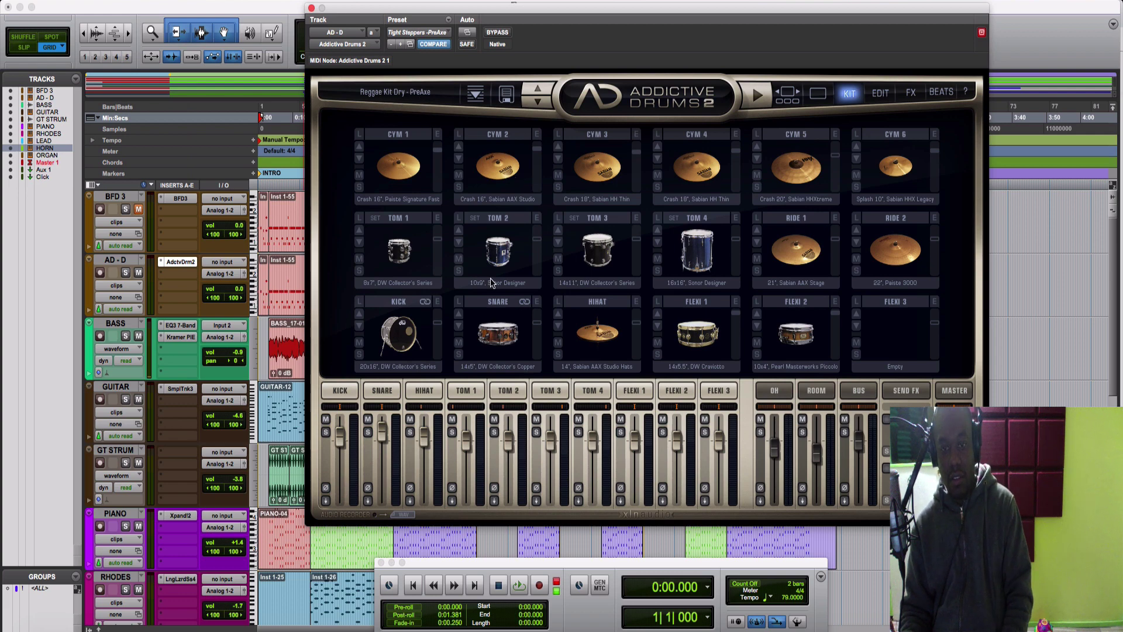
key(space)
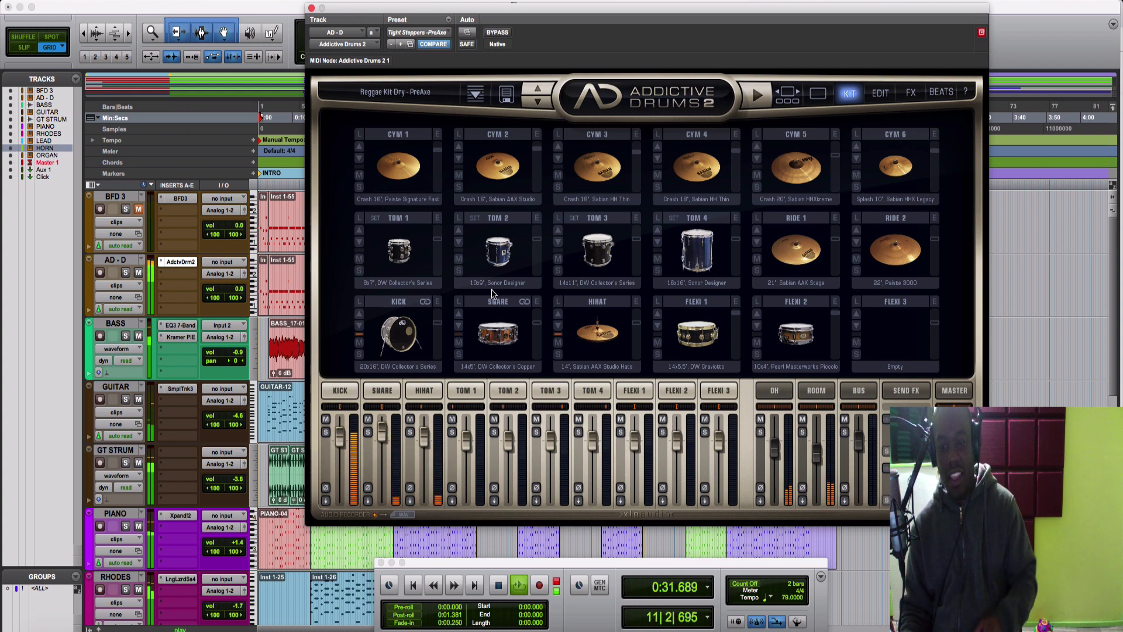
key(space)
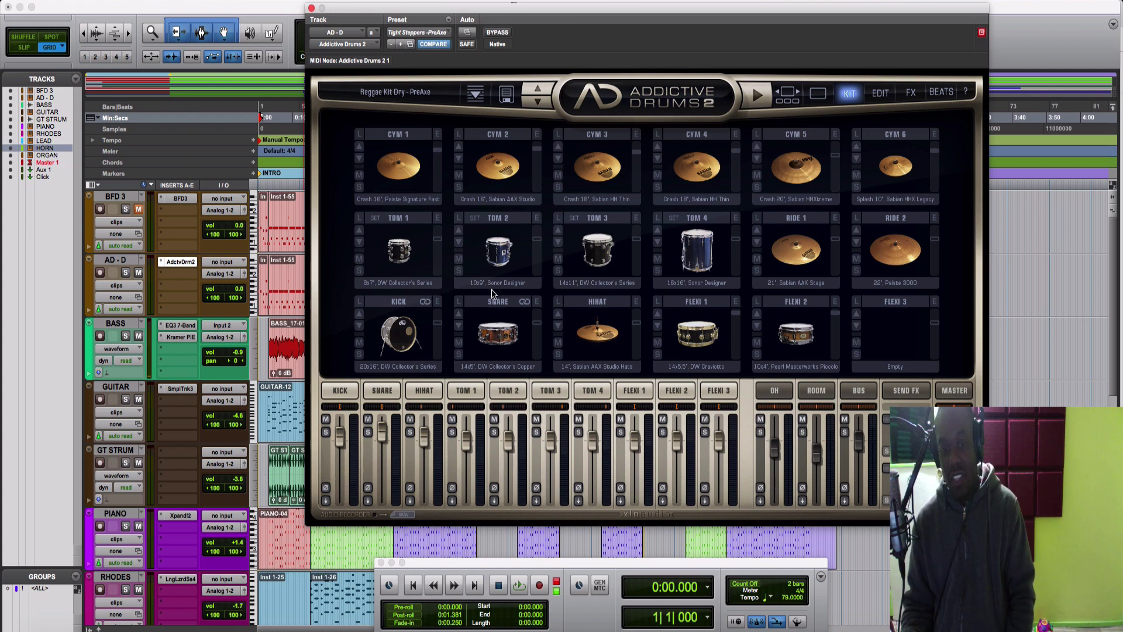
key(space)
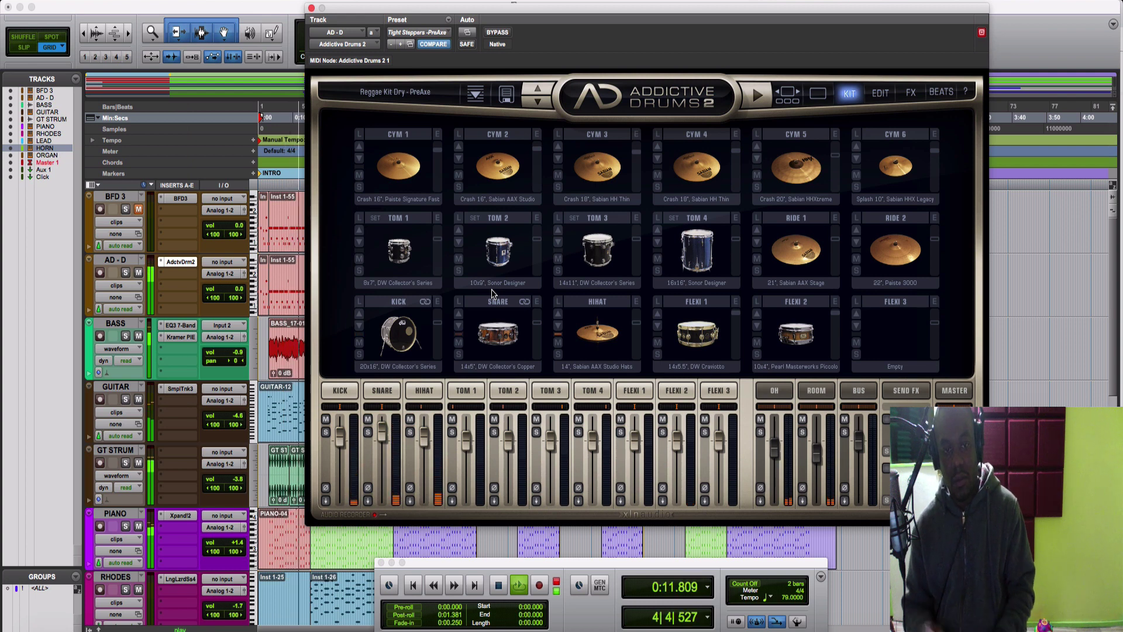
key(space)
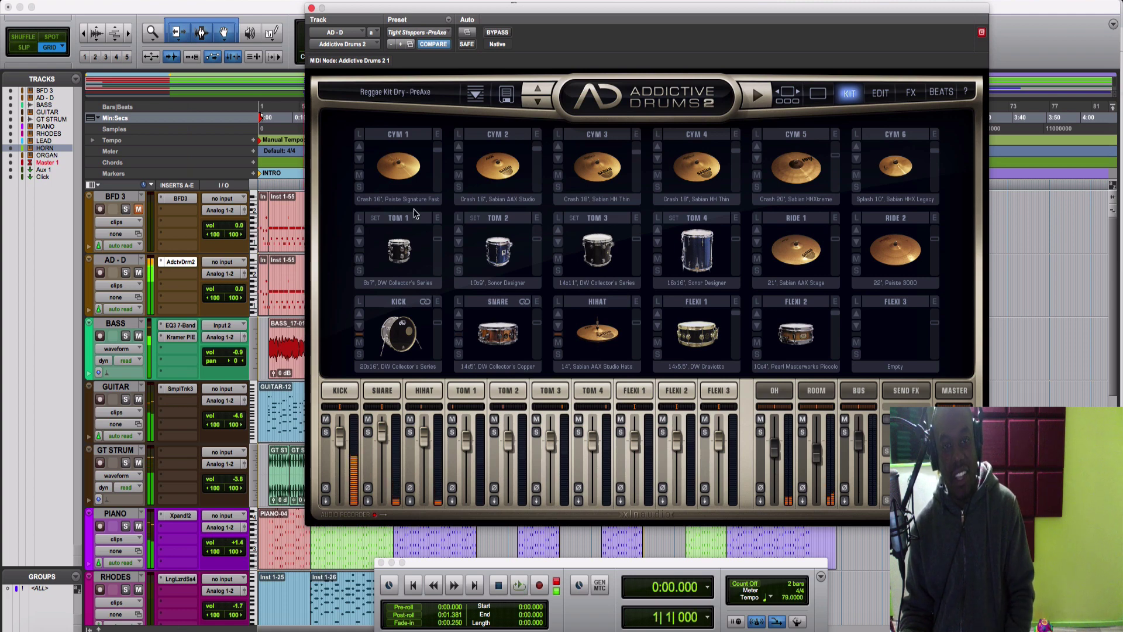
Load the Reggae Kit Sonical - PreAxe preset and play the song with it
click(408, 94)
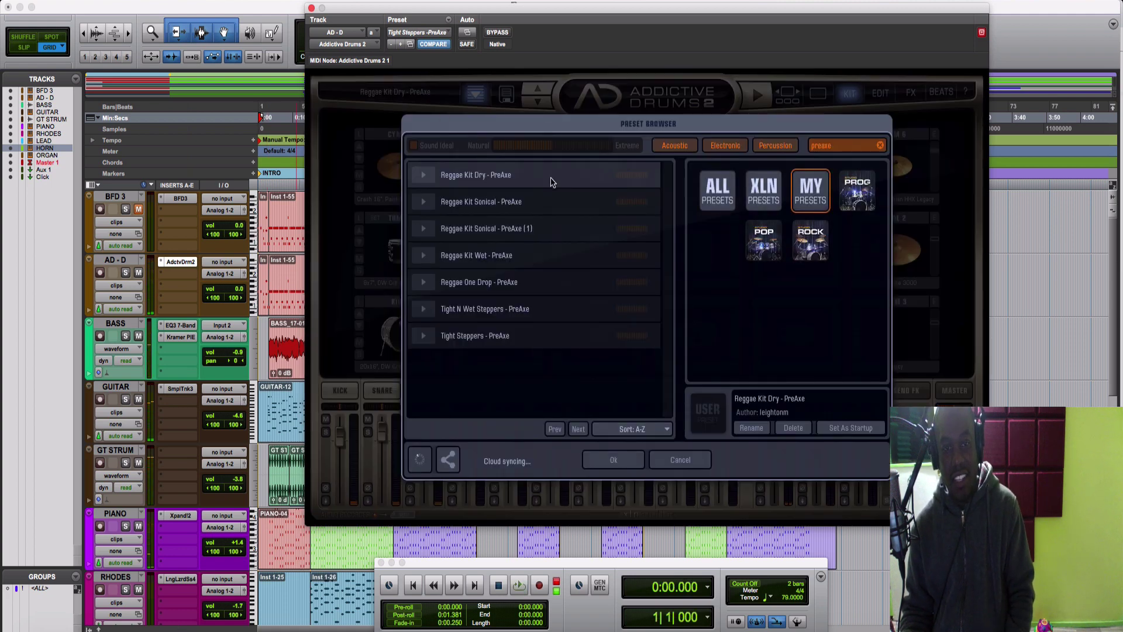
double_click(495, 210)
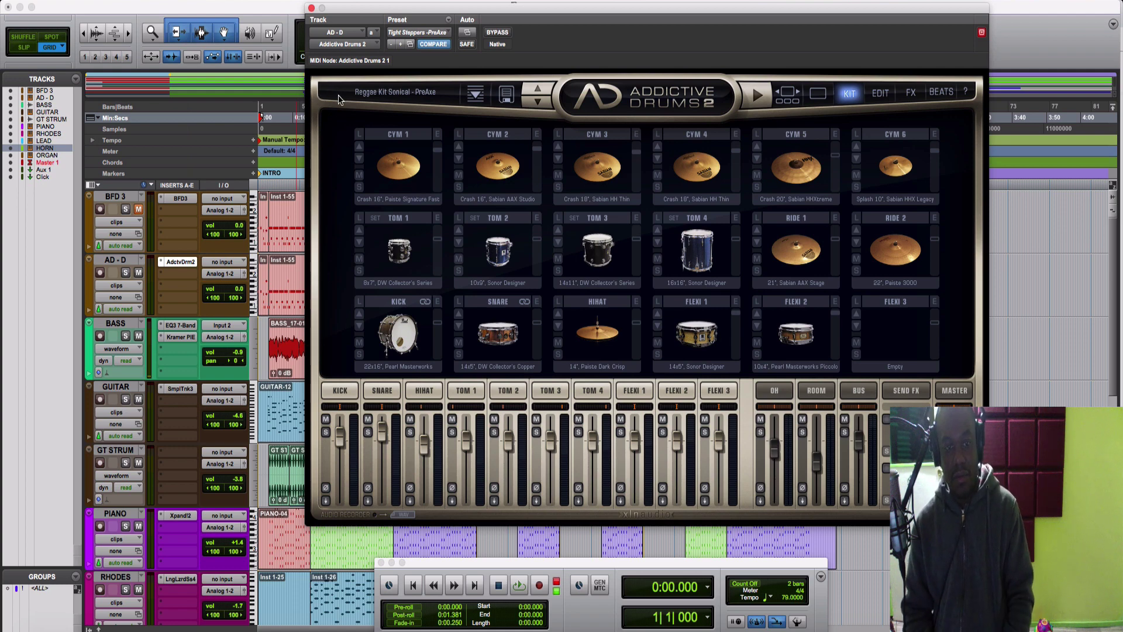
key(space)
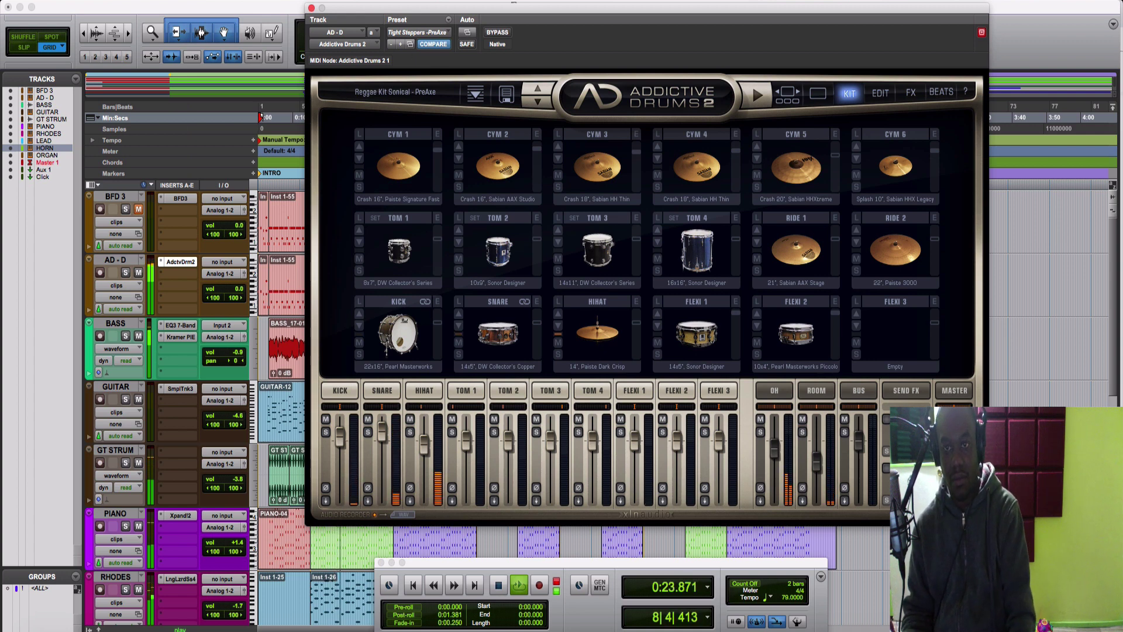
View the ExploreMaps gallery and the Fairfax Vol. 1 kit page, and stop the playback at the song start
click(784, 101)
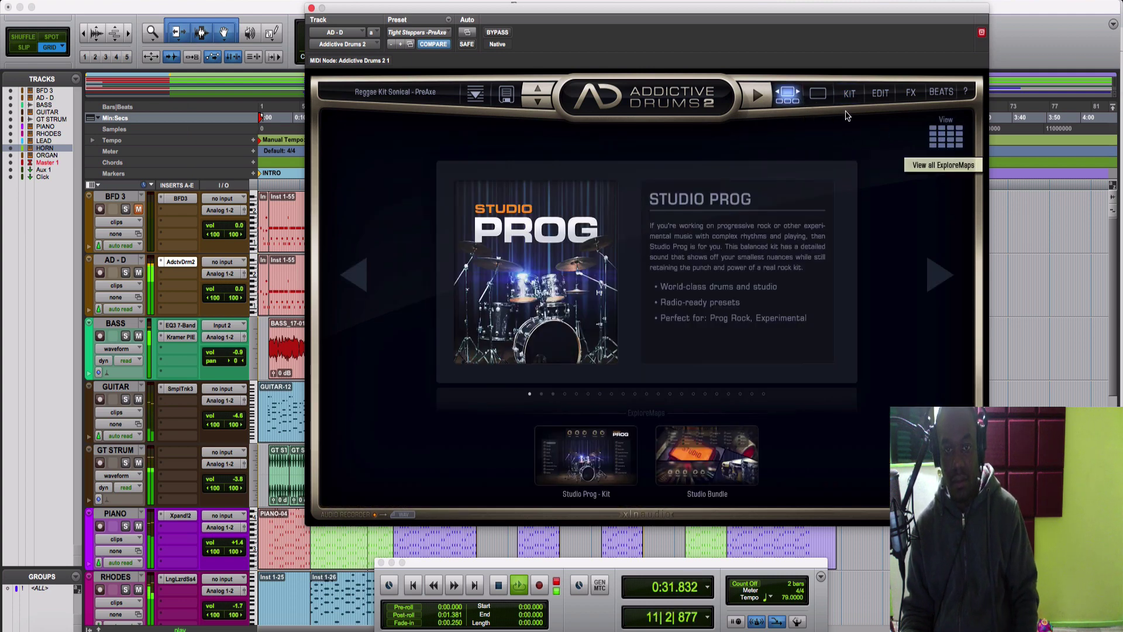
click(819, 97)
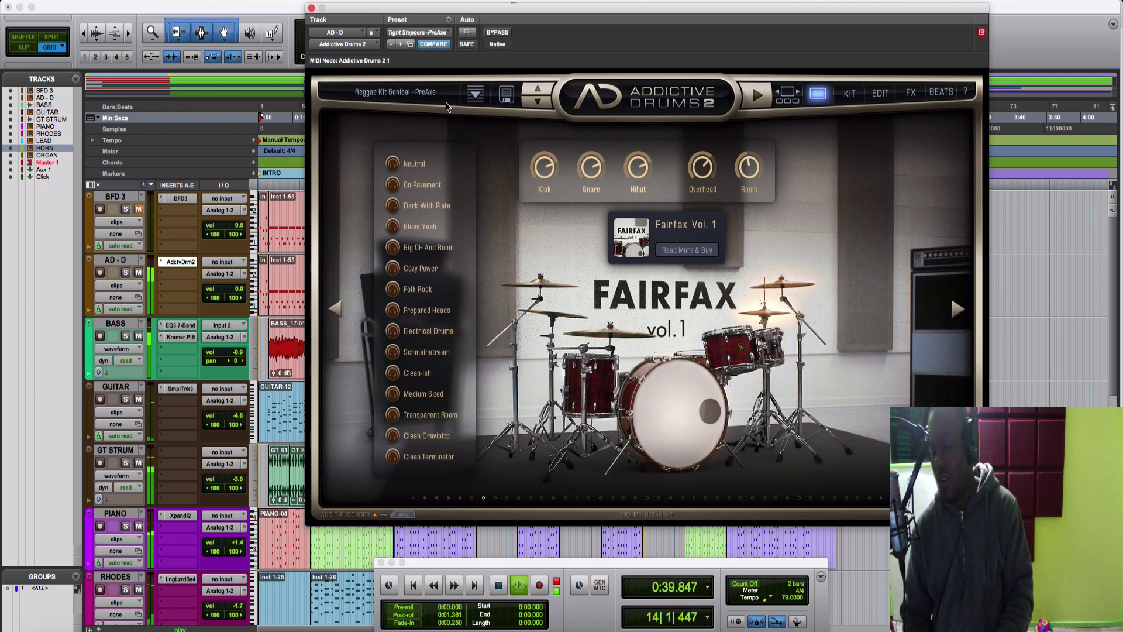
key(space)
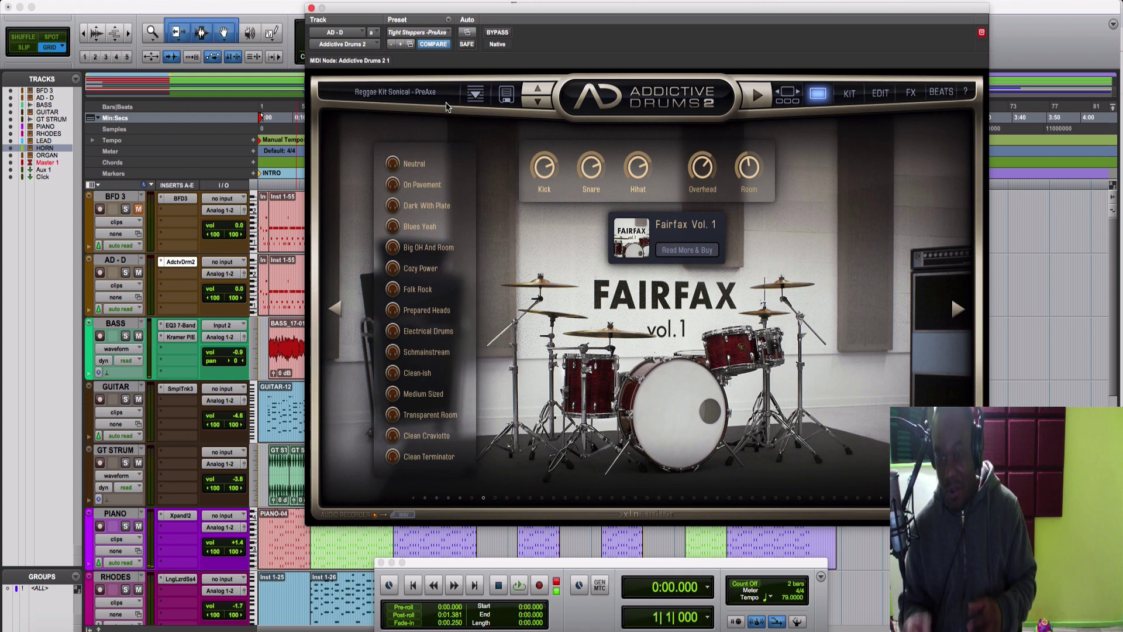
key(Return)
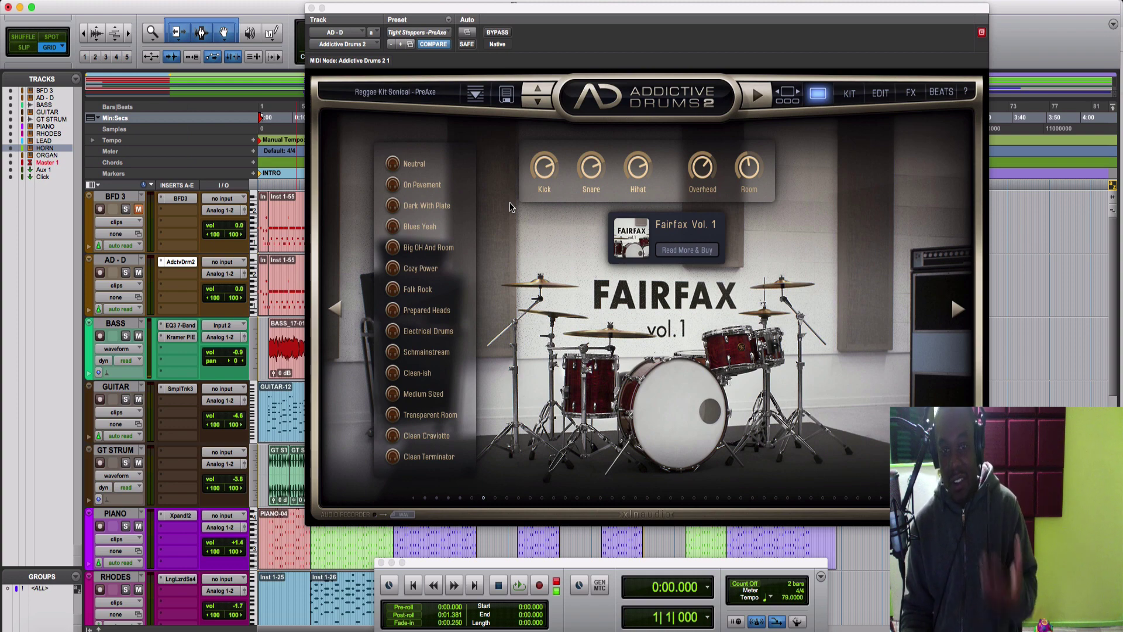
Load the Reggae Kit Sonical - PreAxe (1) preset and play the song from the start to audition it
click(395, 94)
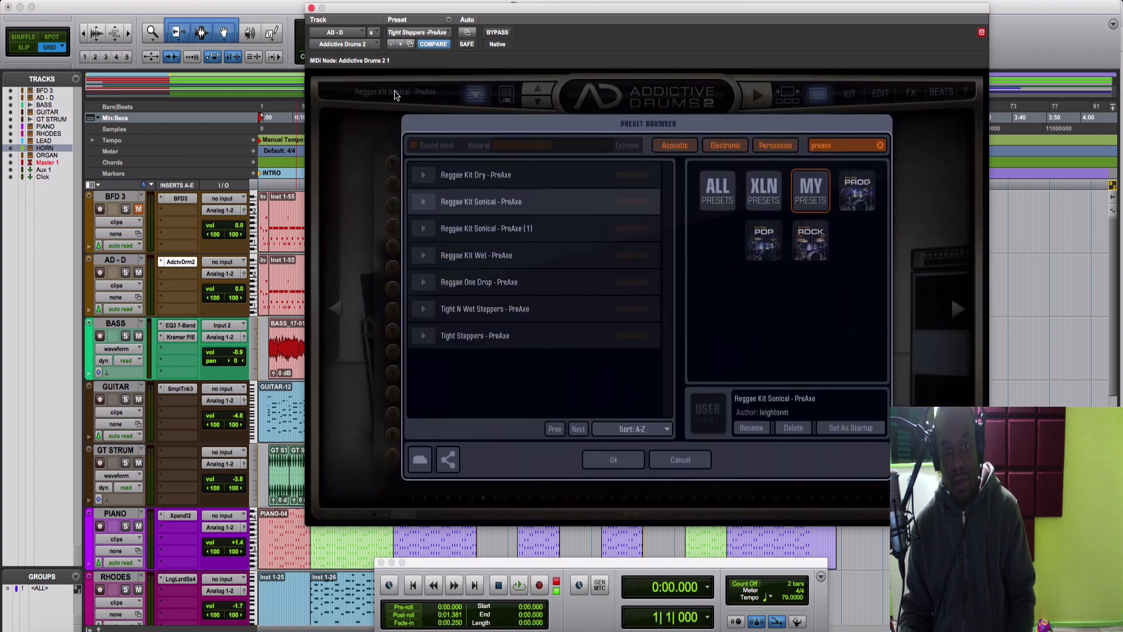
double_click(523, 229)
key(space)
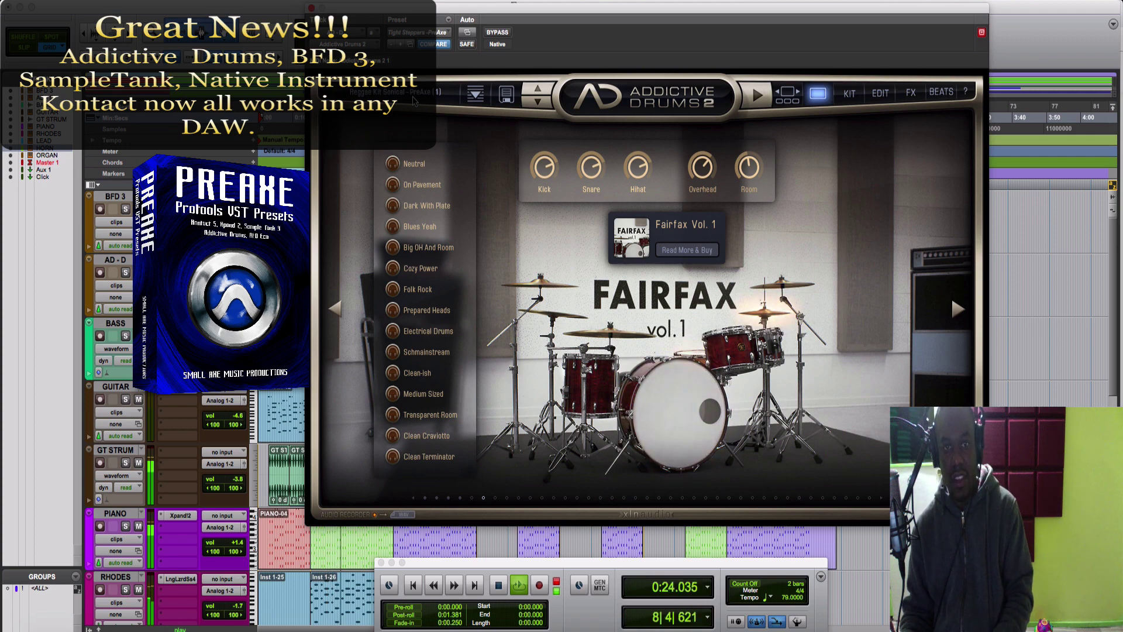
key(space)
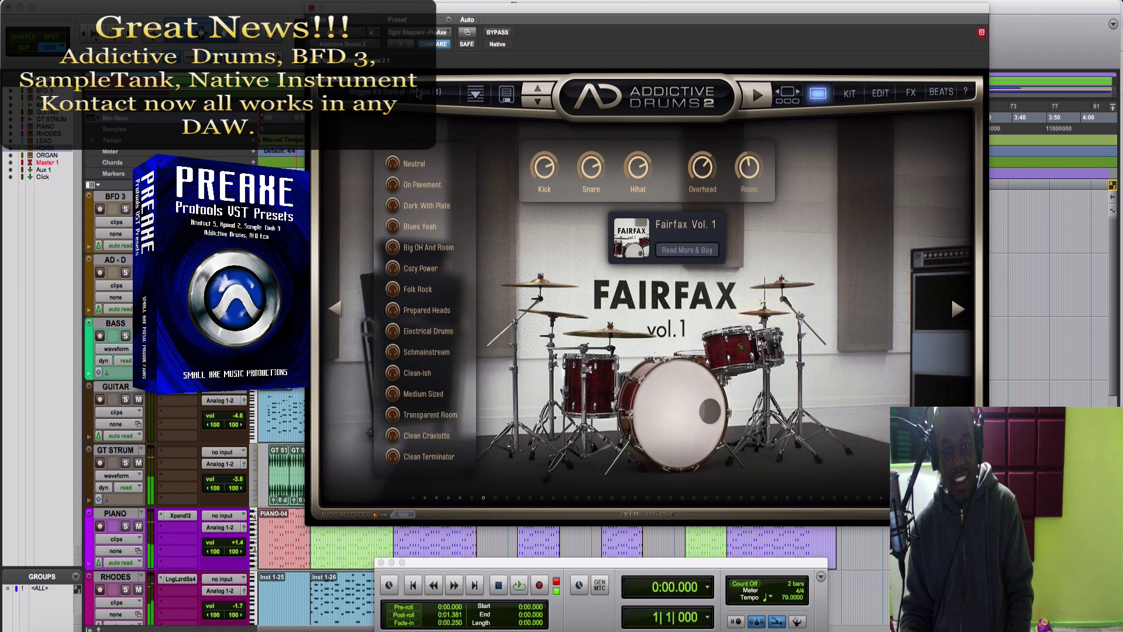
Load the Reggae Kit Wet - PreAxe preset and audition it by playing the song from the start
click(418, 92)
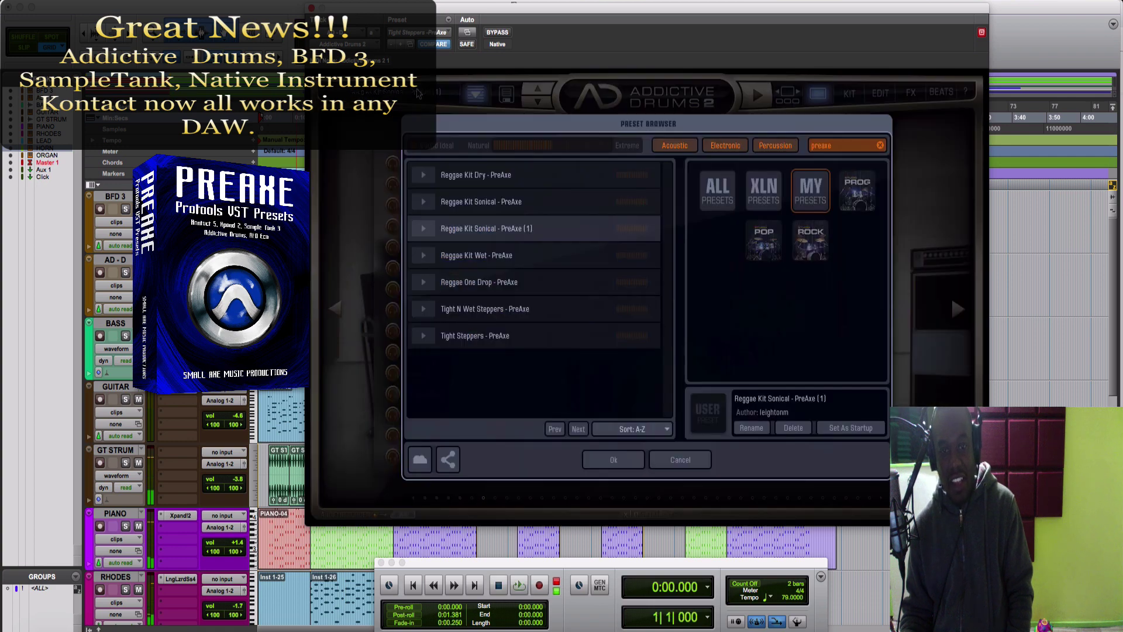
click(509, 260)
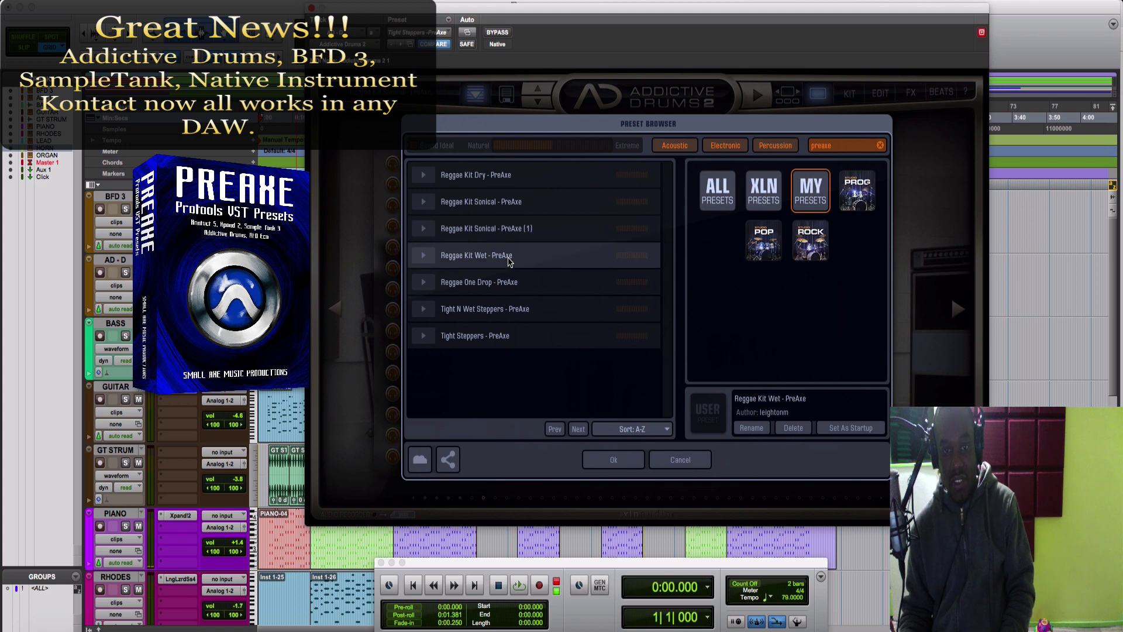
double_click(509, 258)
key(space)
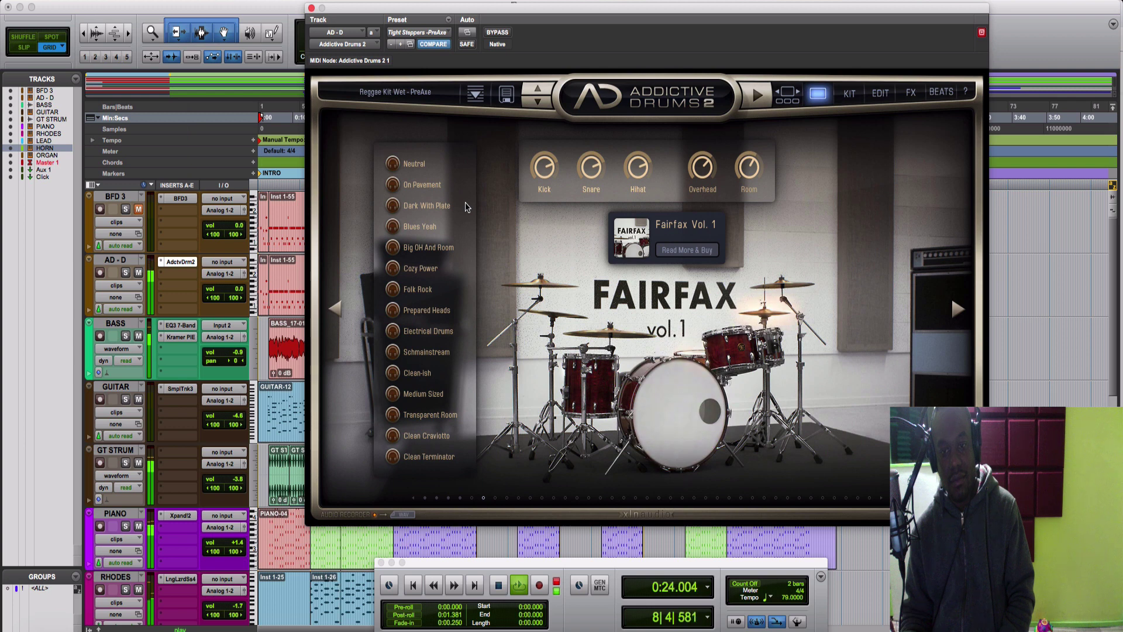
key(space)
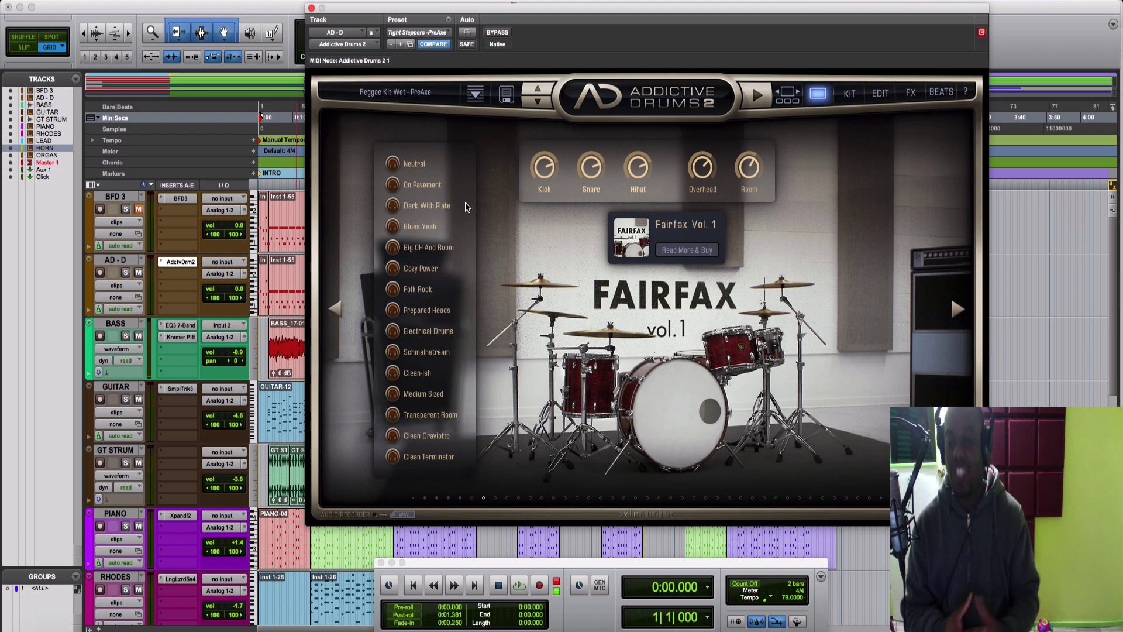
key(space)
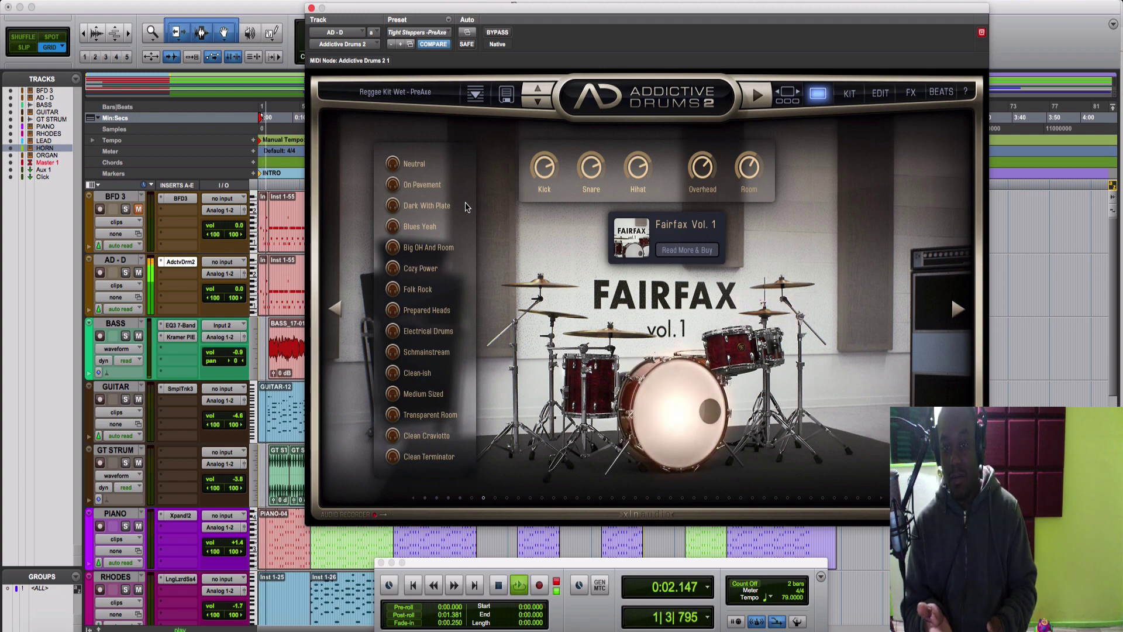
Replay the song's intro with the Reggae Kit Wet - PreAxe preset and stop the playback
key(space)
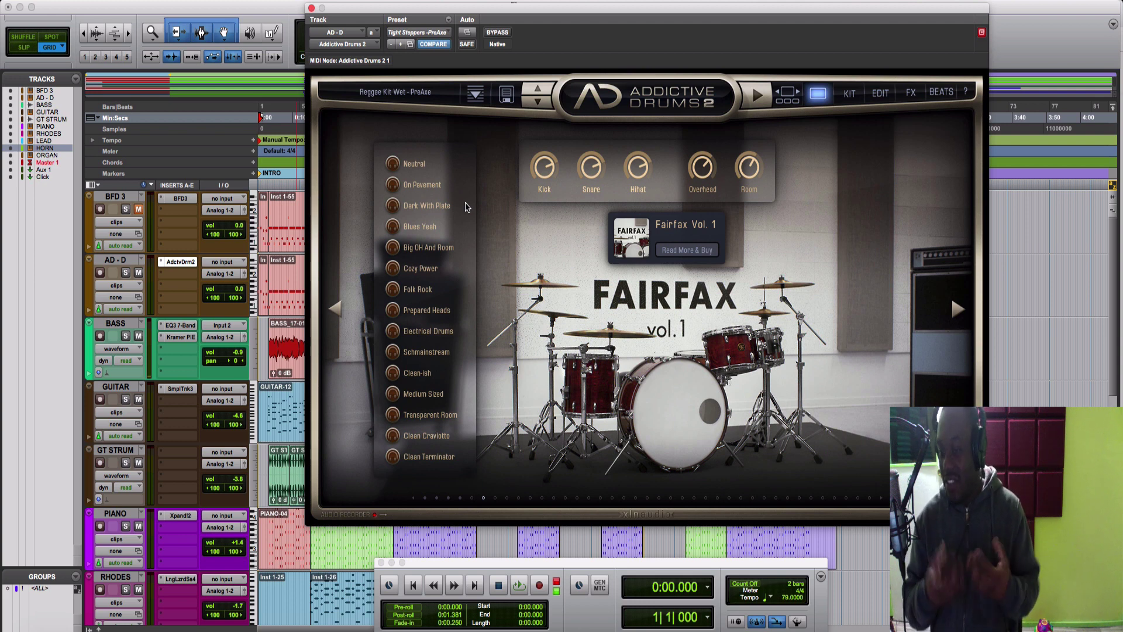
key(space)
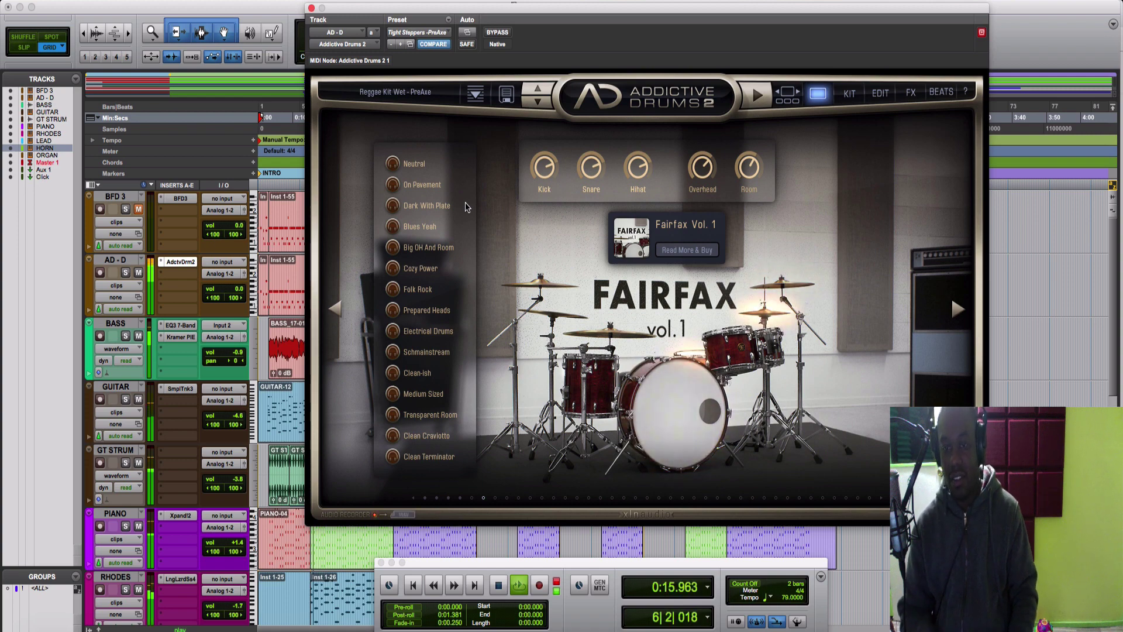
key(space)
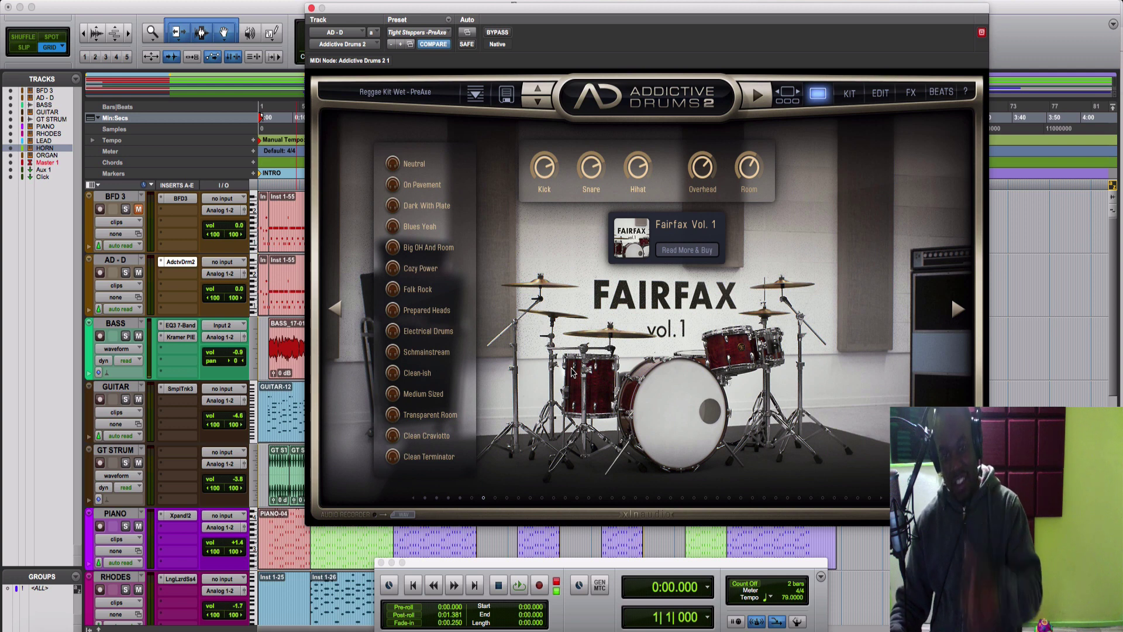
key(space)
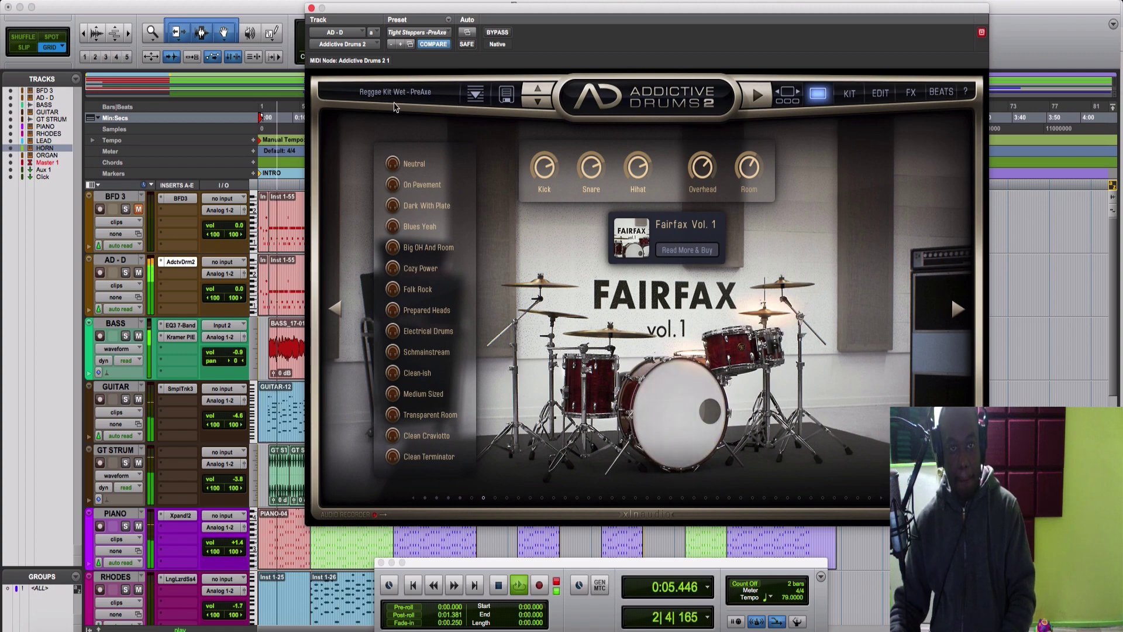
key(space)
Load the Reggae One Drop - PreAxe preset and play the song from the start to audition it
click(475, 95)
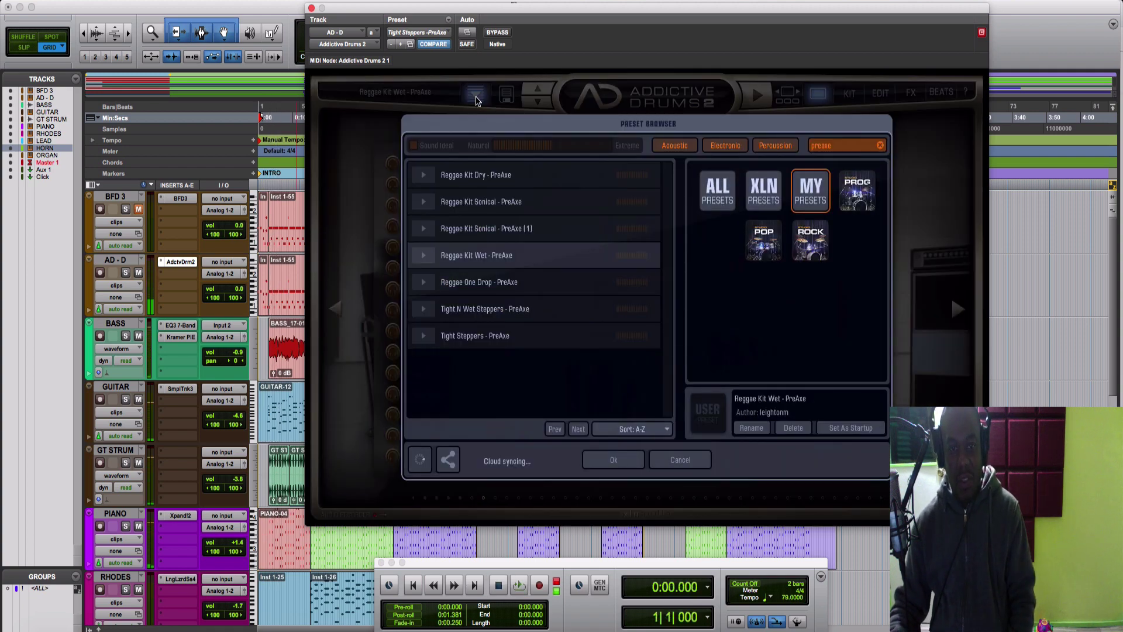
click(510, 283)
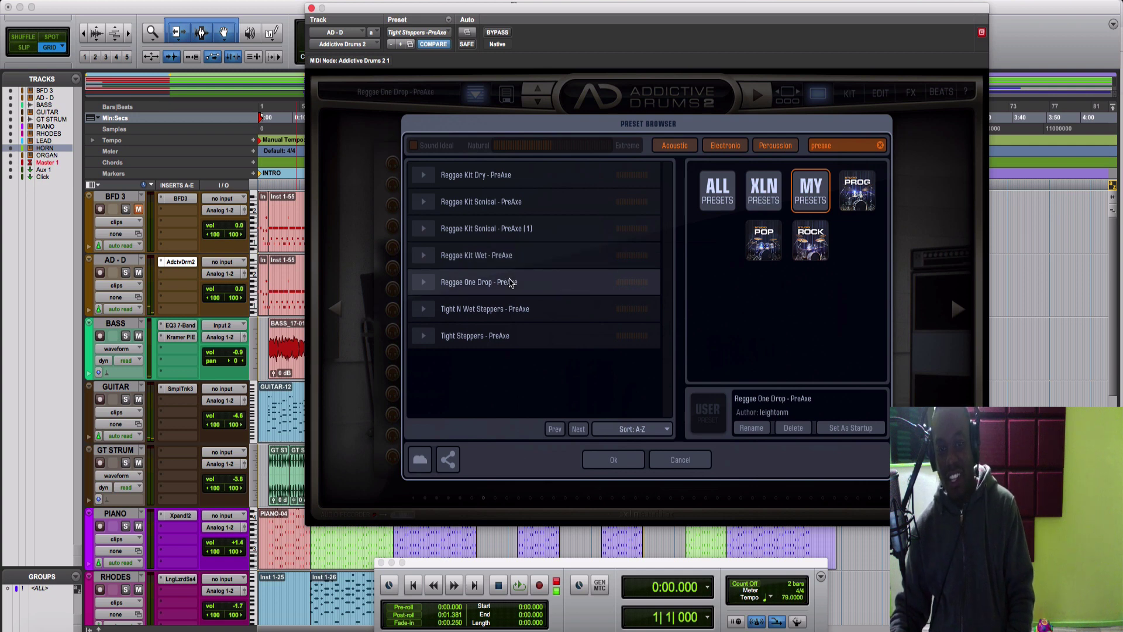
double_click(509, 282)
key(space)
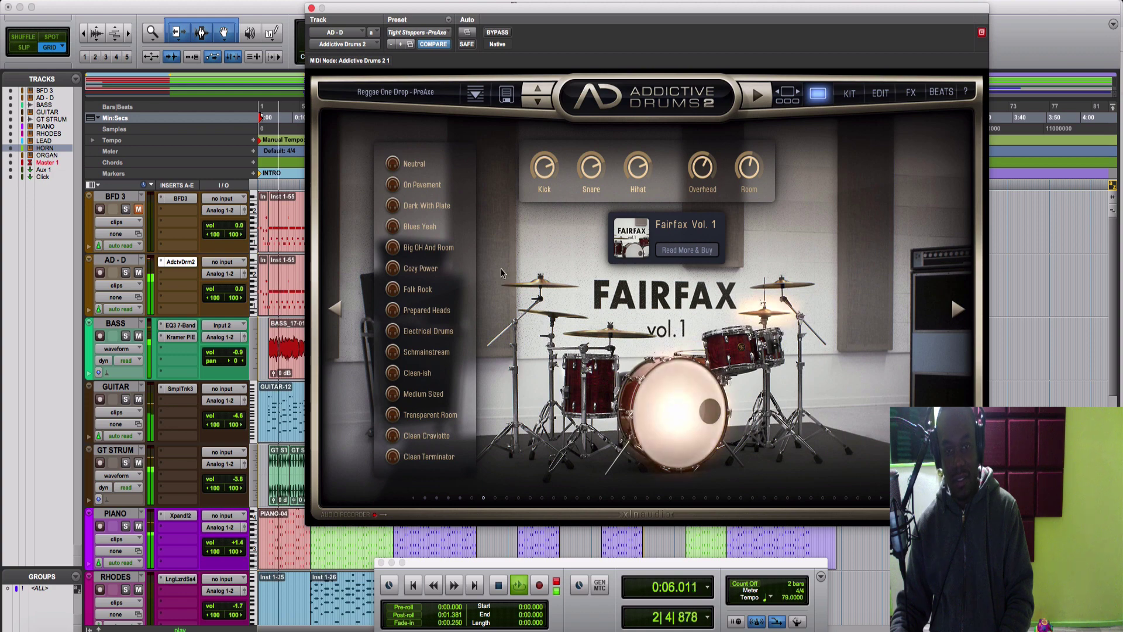
Audition the Reggae One Drop - PreAxe preset from just before the first CHORUS, at 0:38.164, and stop the playback
drag(445, 8, 699, 4)
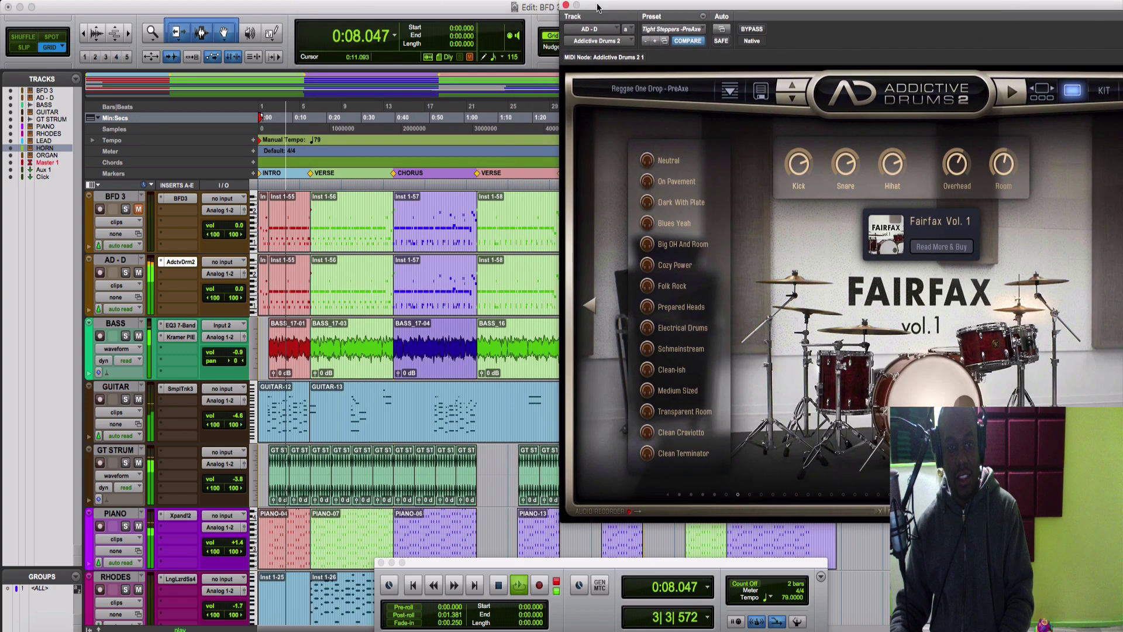
click(389, 185)
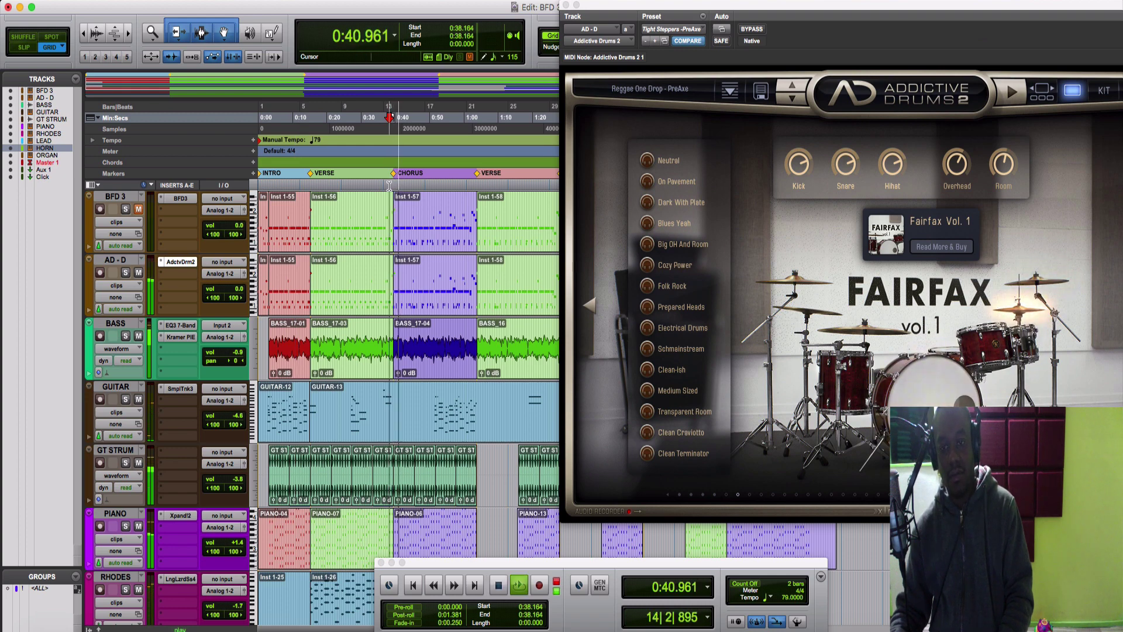
drag(643, 4, 278, 5)
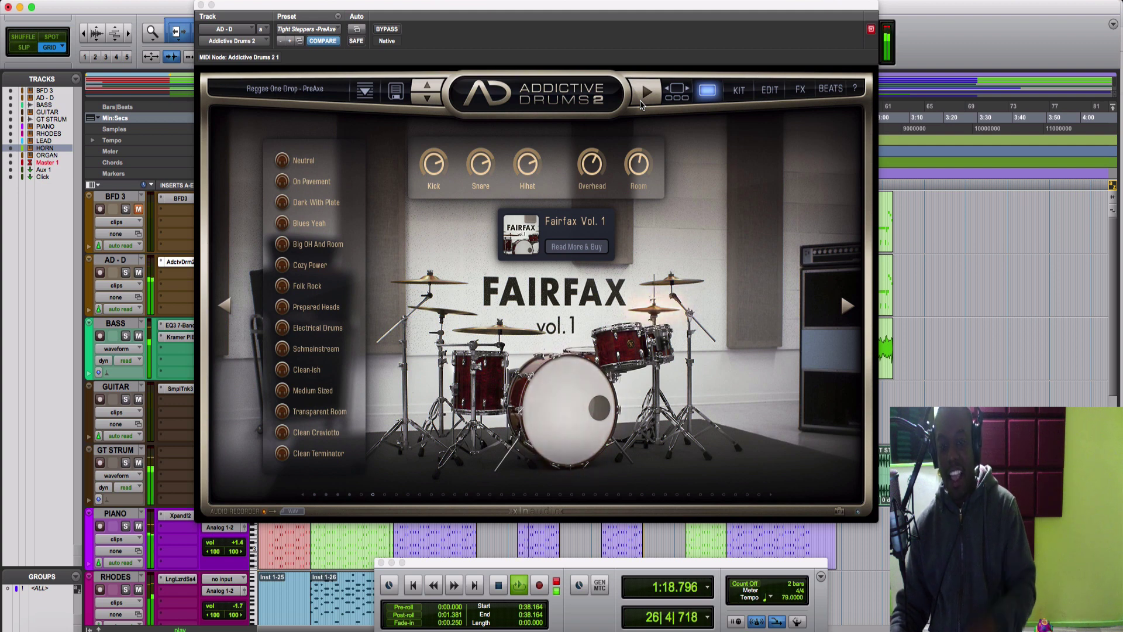
key(space)
key(Return)
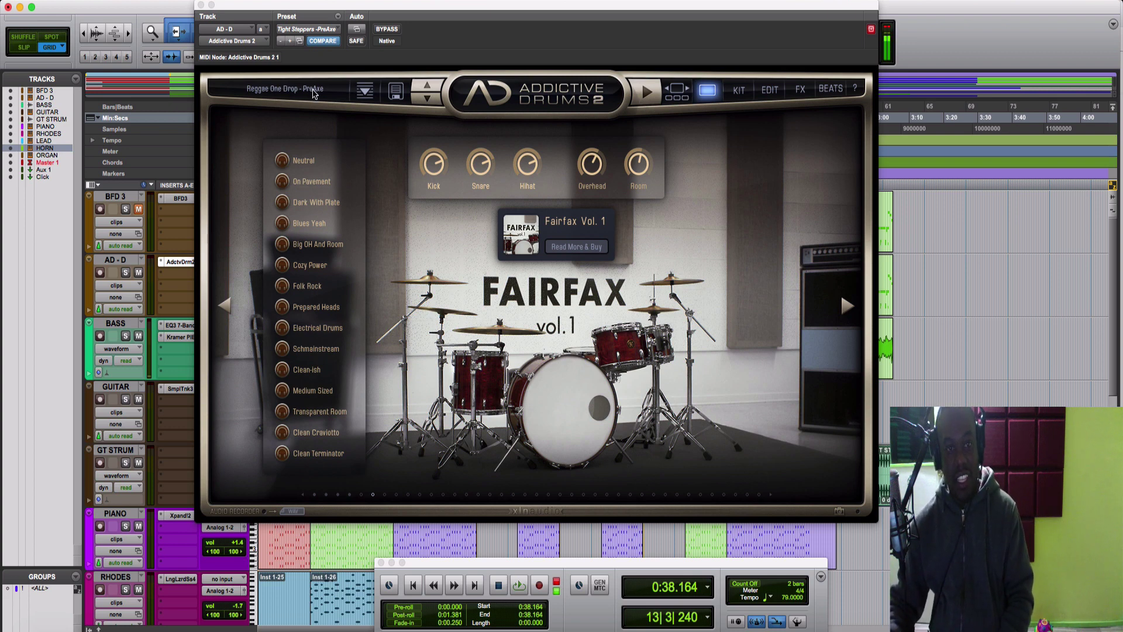
Load the Tight Steppers - PreAxe preset and play the song briefly from 0:38.164
click(364, 95)
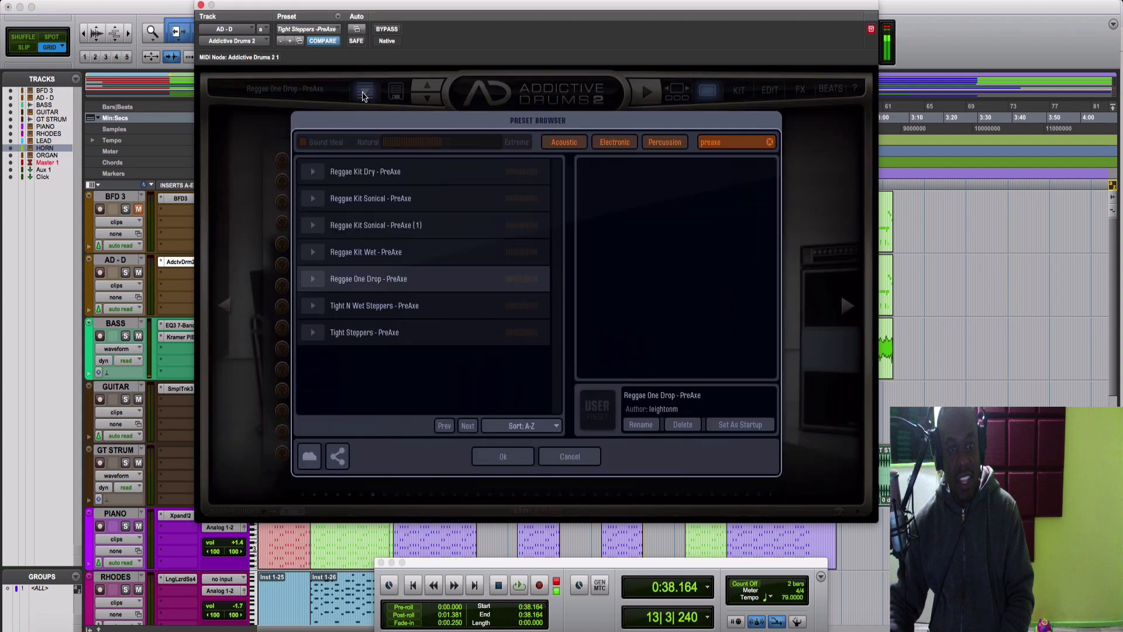
double_click(373, 333)
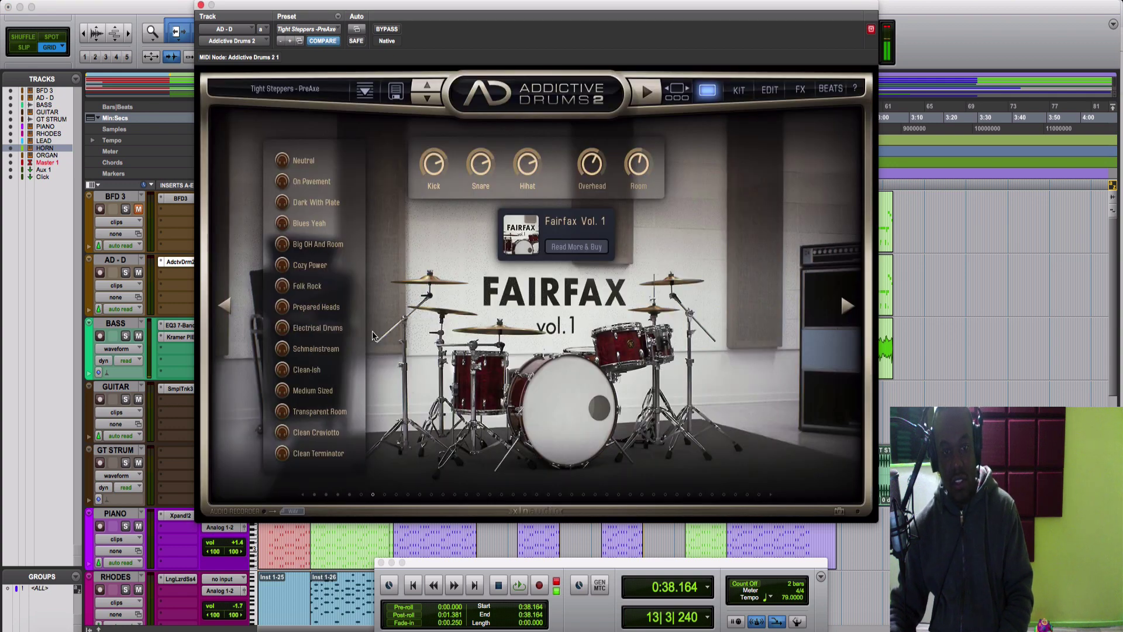
key(space)
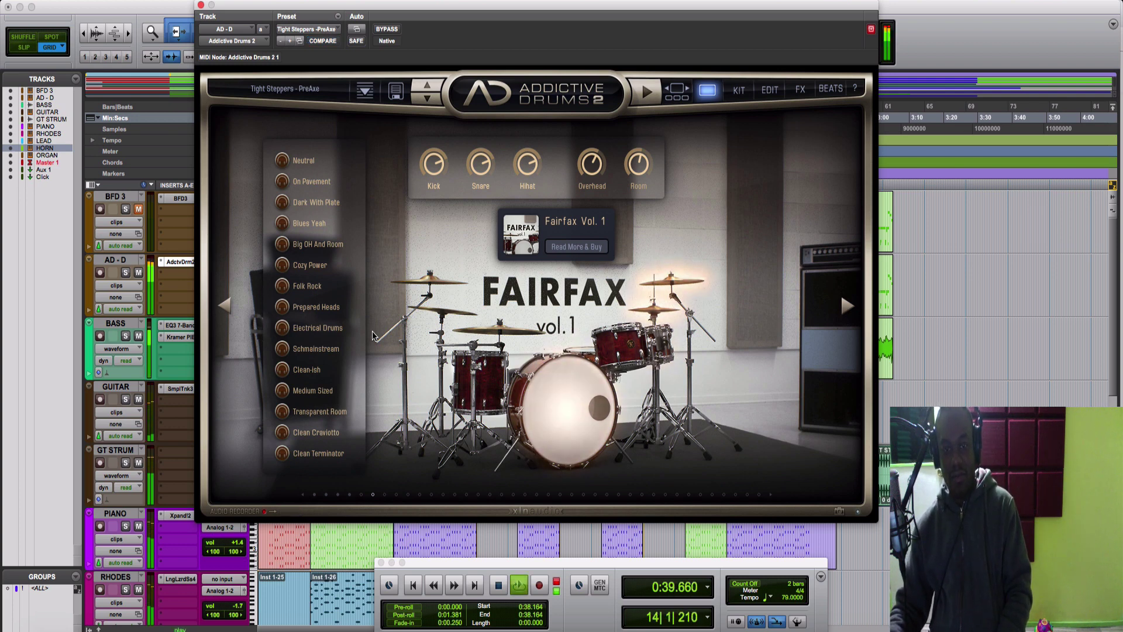
key(space)
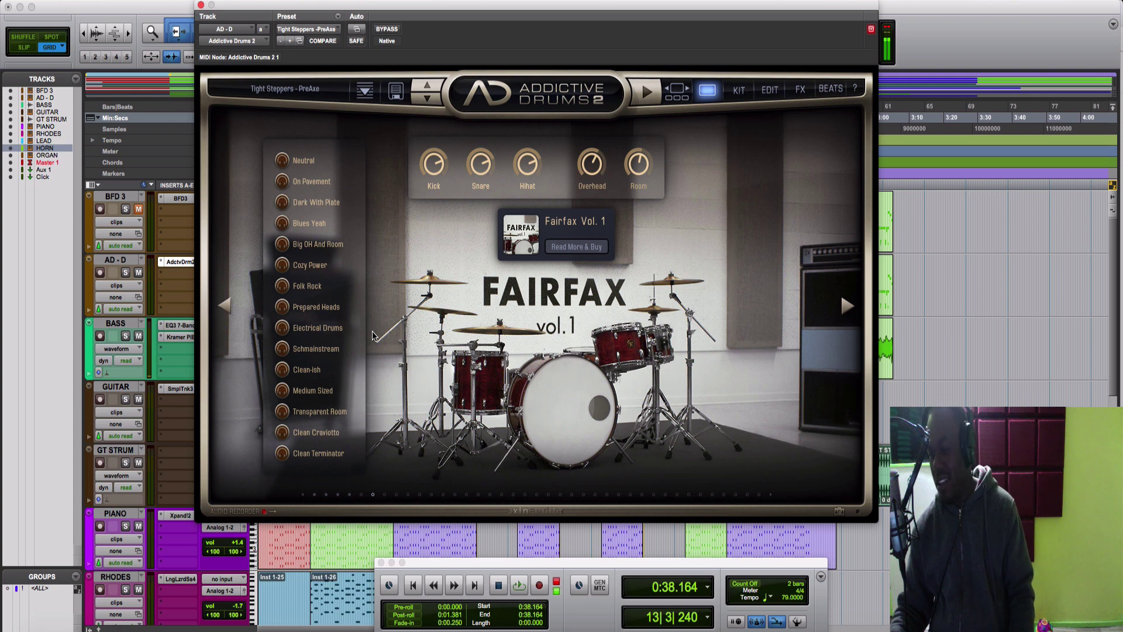
Replay the song from 0:38.164 with the Tight Steppers - PreAxe preset, stop it and dismiss the RAM warning
key(space)
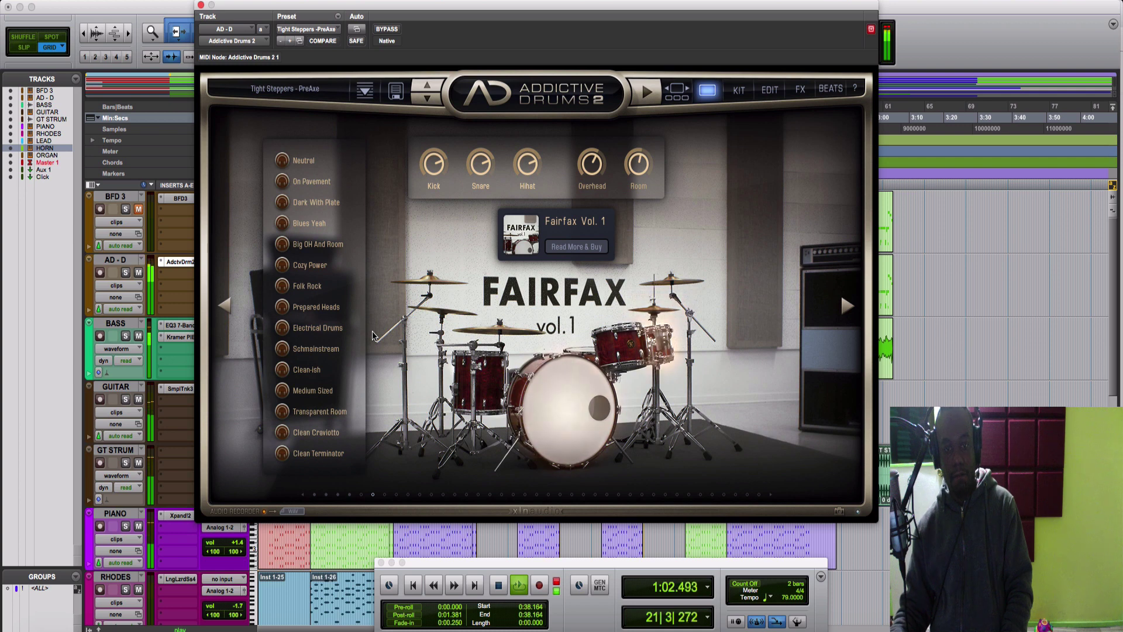
key(space)
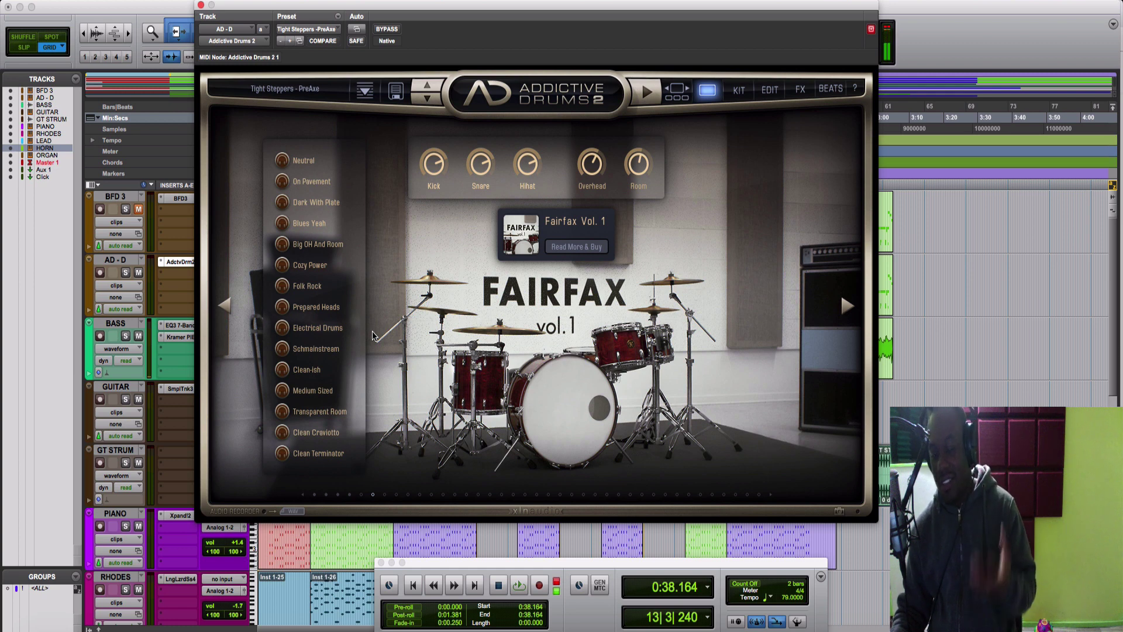
key(space)
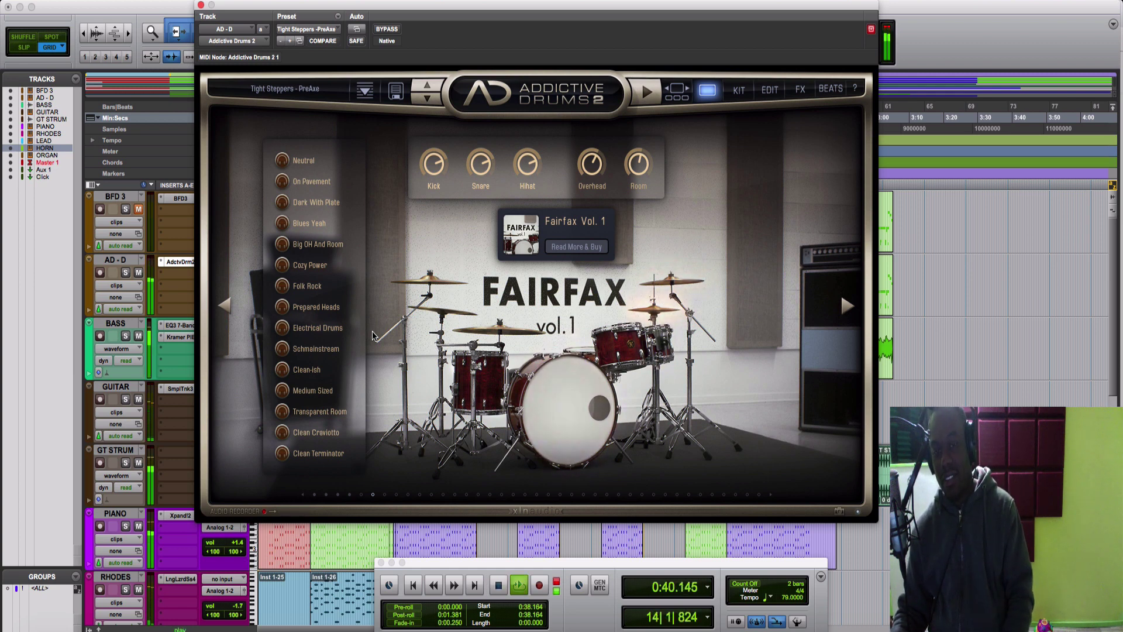
key(space)
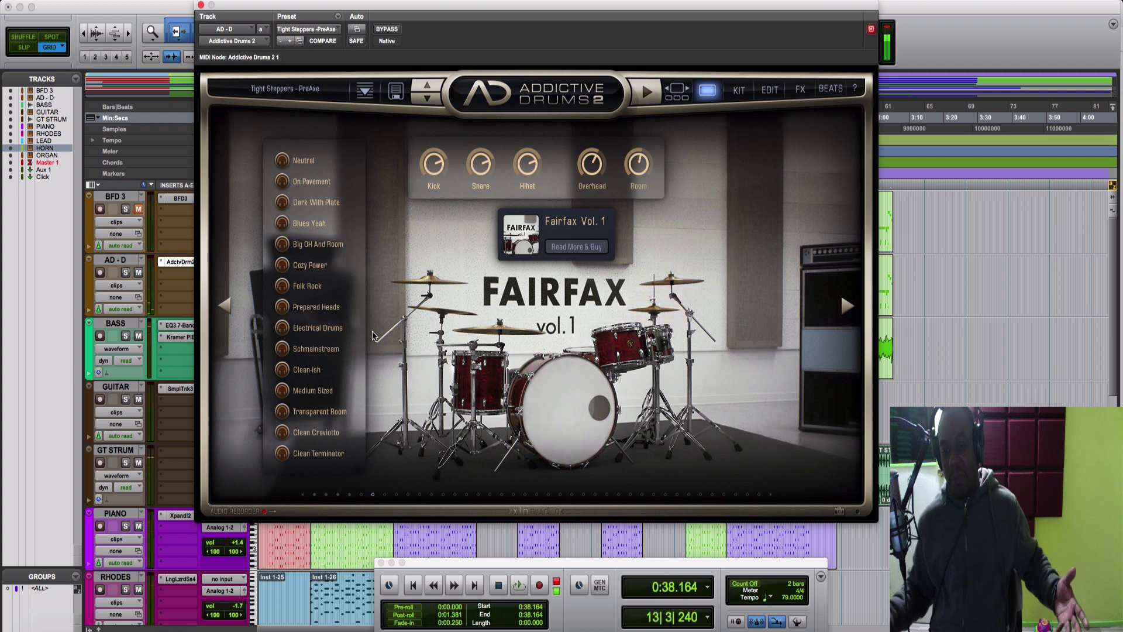
key(space)
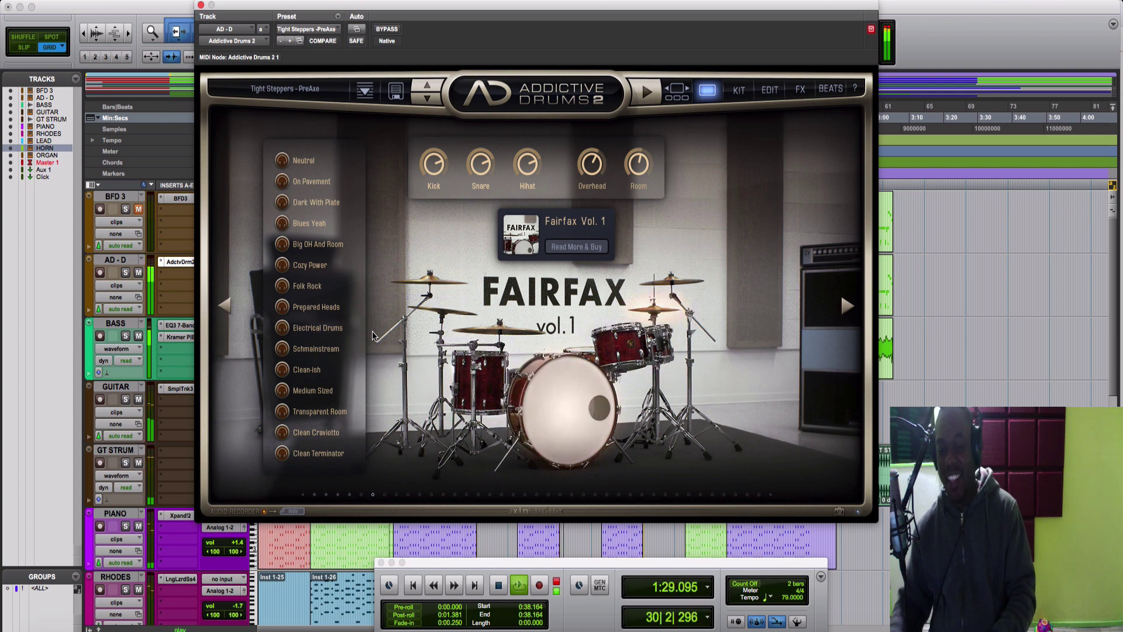
key(space)
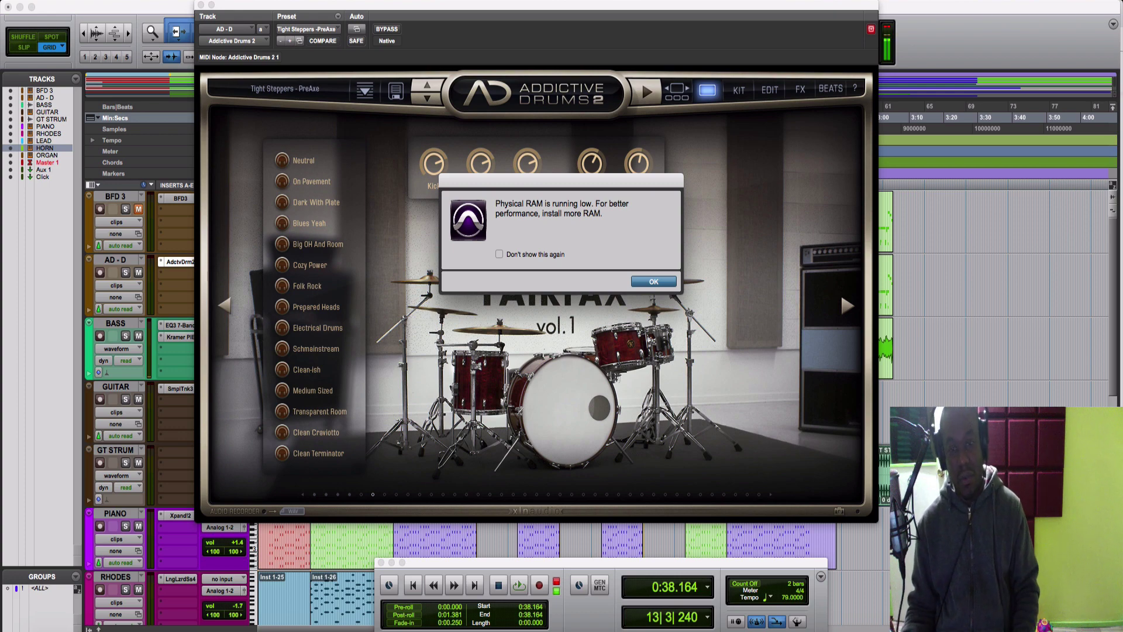
click(653, 282)
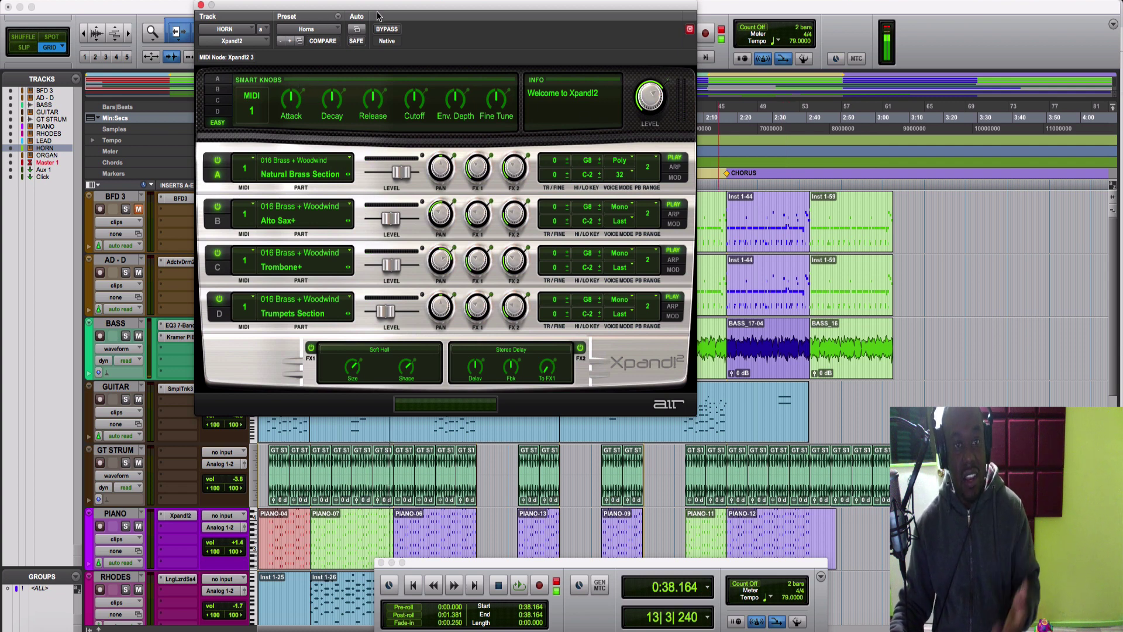
Load the ARPEG Synth preset in the Xpand!2 instrument on the HORN track
drag(371, 10, 411, 16)
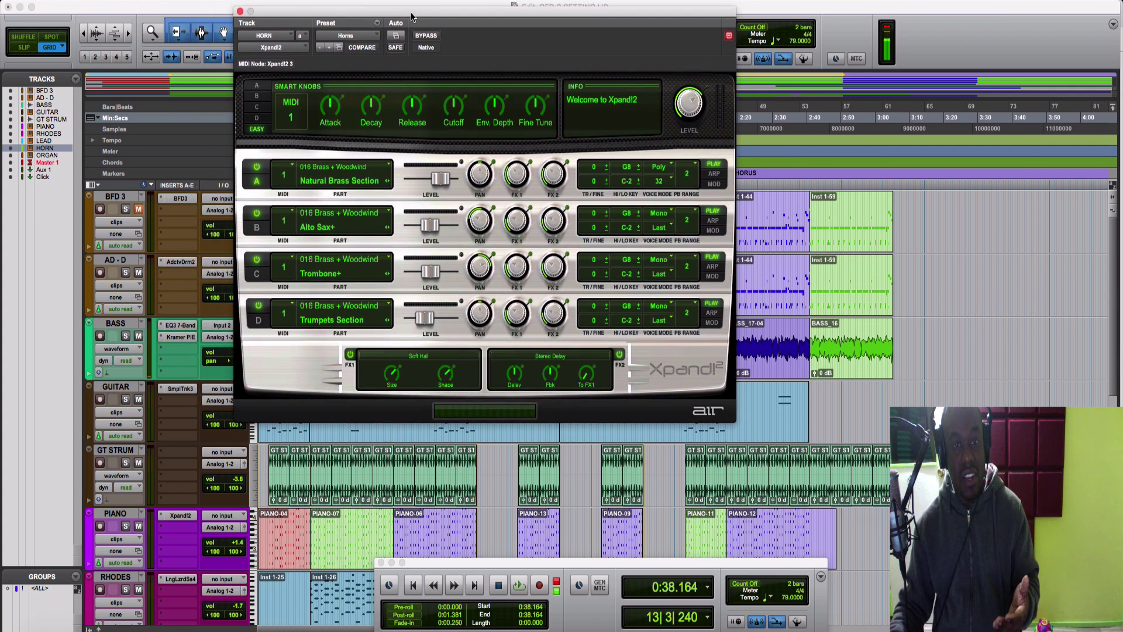
click(370, 37)
scroll(421, 243, up, 3)
scroll(422, 242, up, 8)
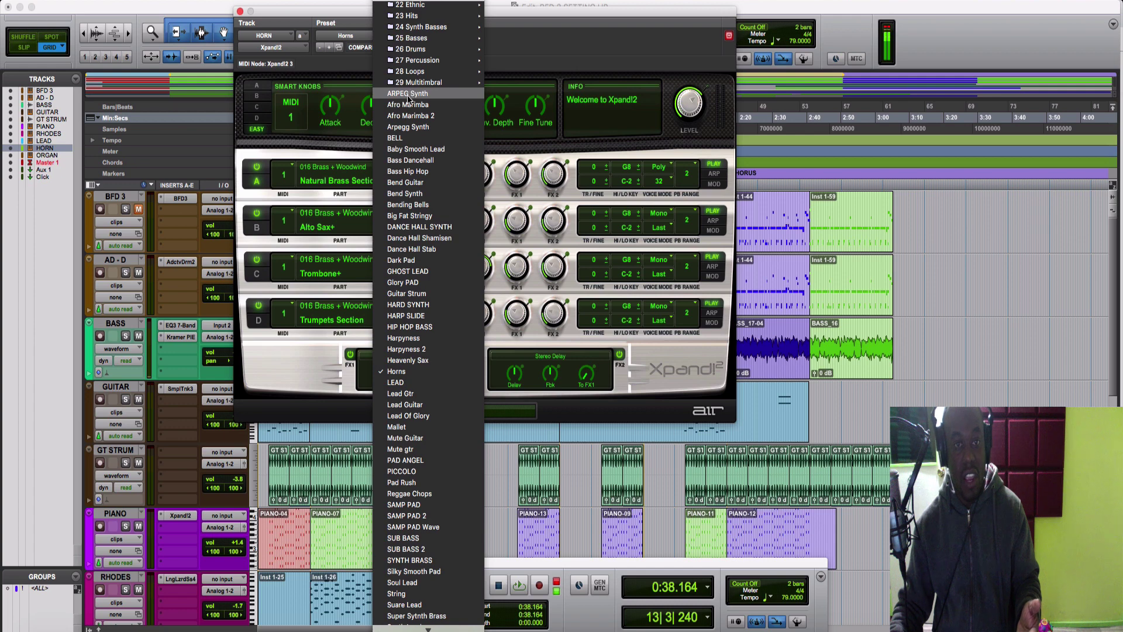
click(408, 95)
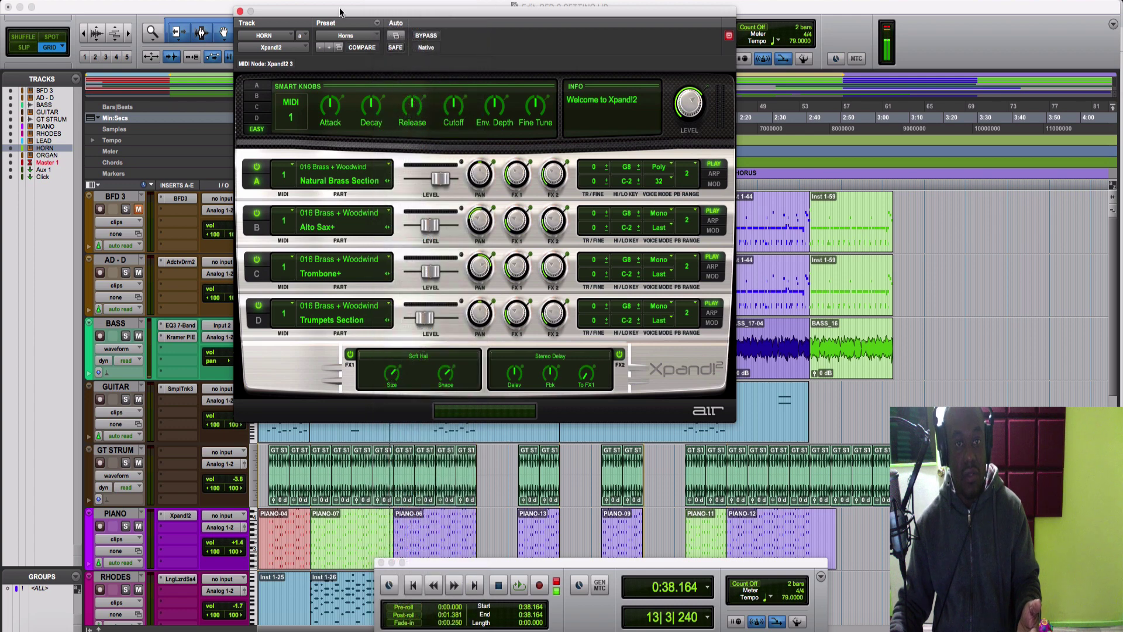
Look through the list of saved Xpand!2 presets and close it without choosing another preset
click(358, 39)
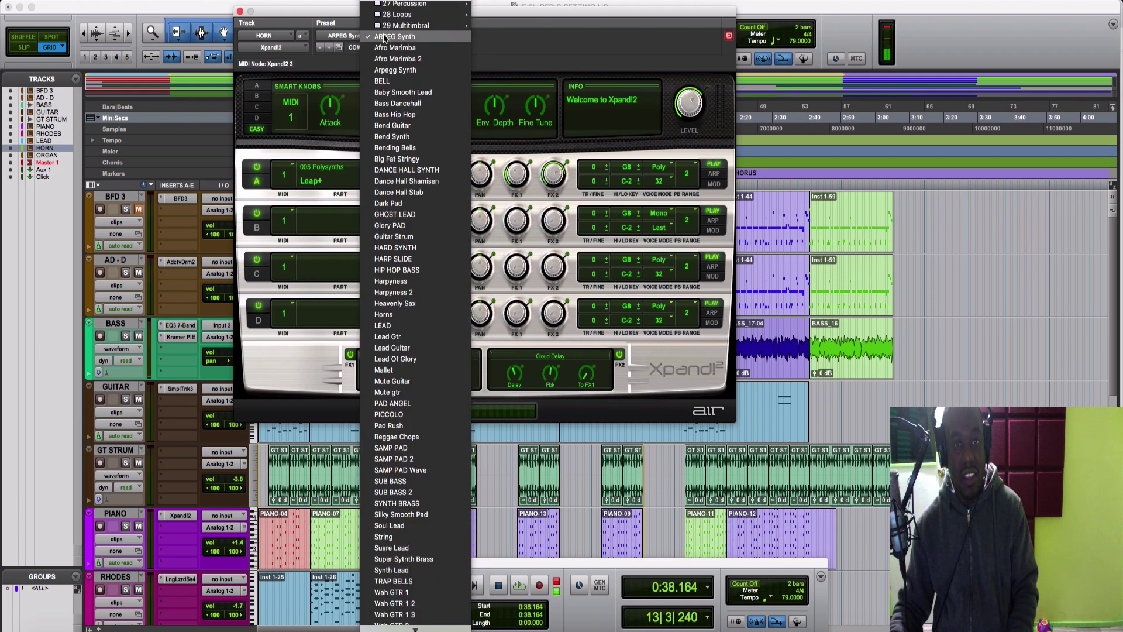
scroll(392, 46, down, 2)
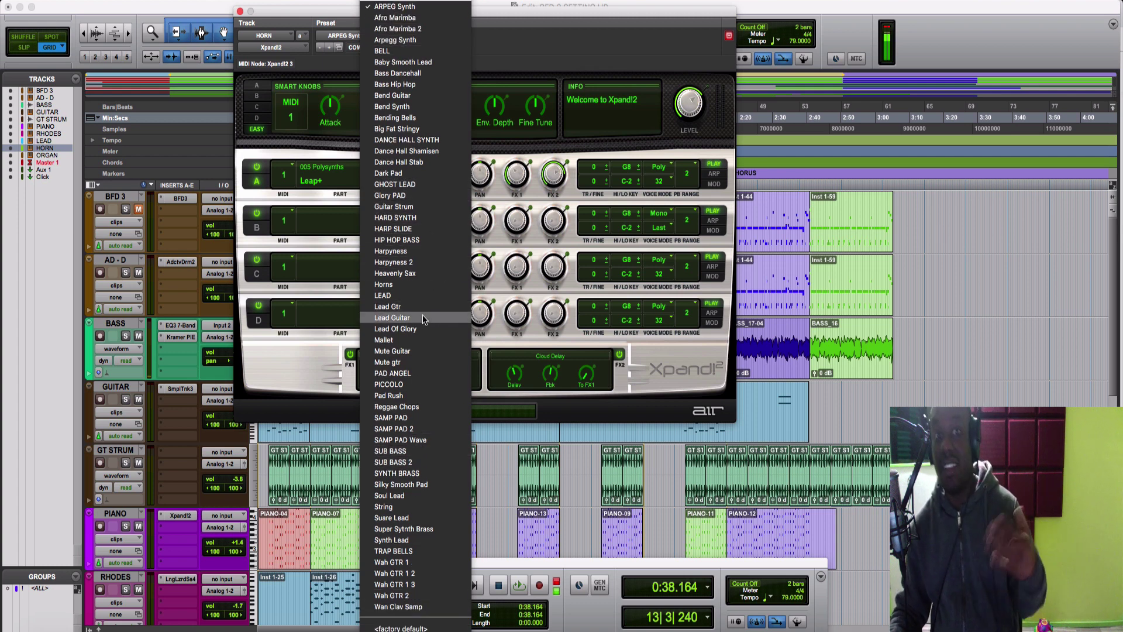
click(652, 366)
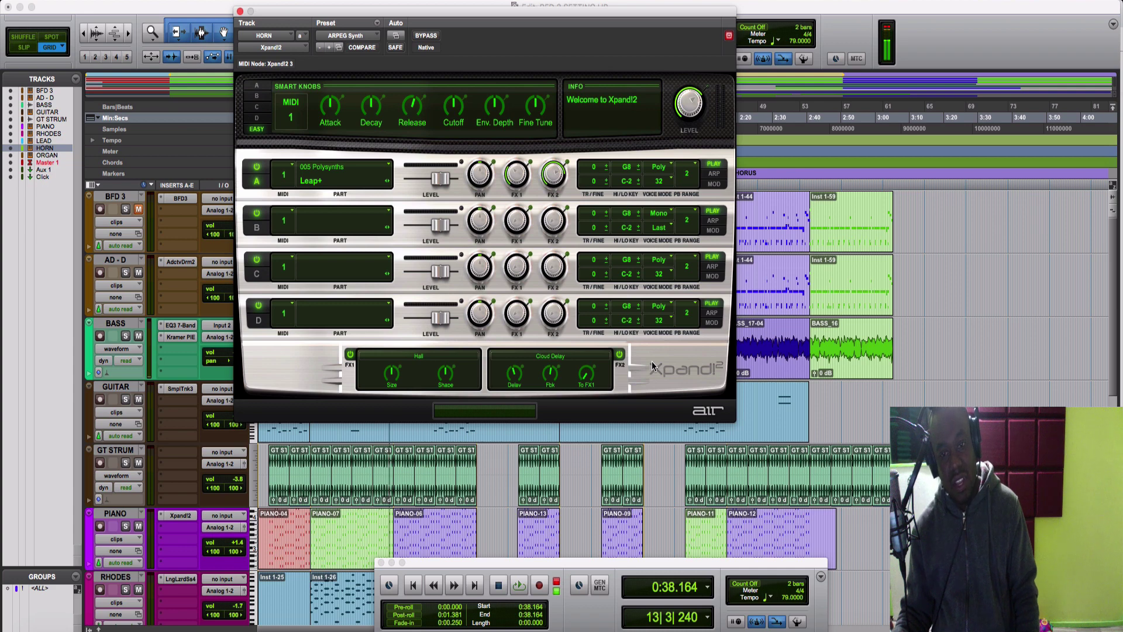
drag(391, 22, 395, 47)
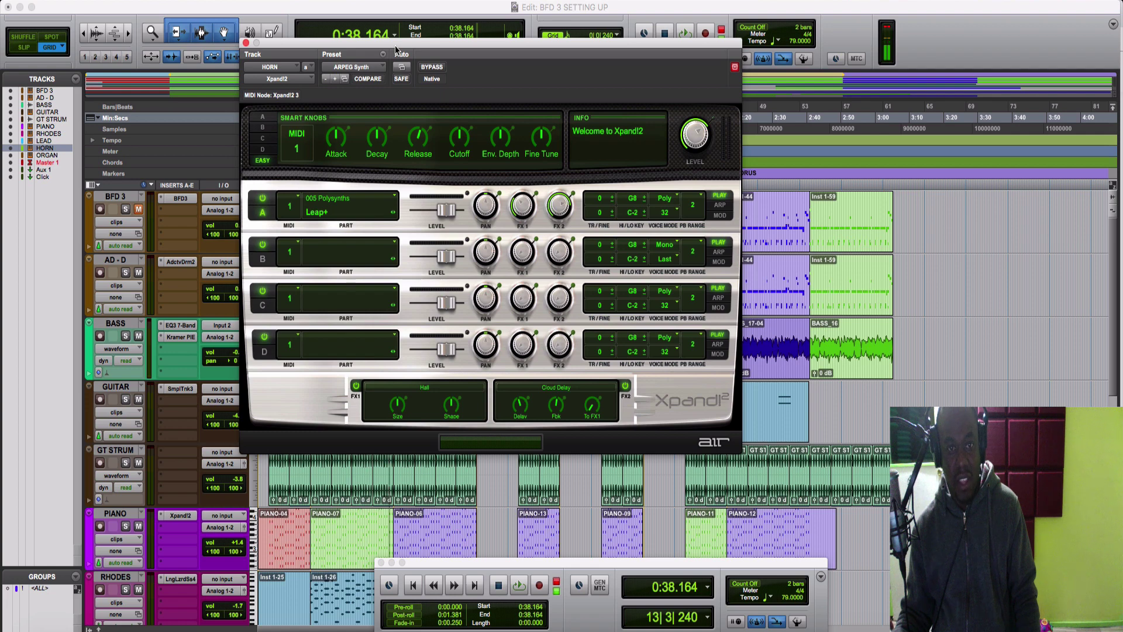
drag(402, 43, 428, 10)
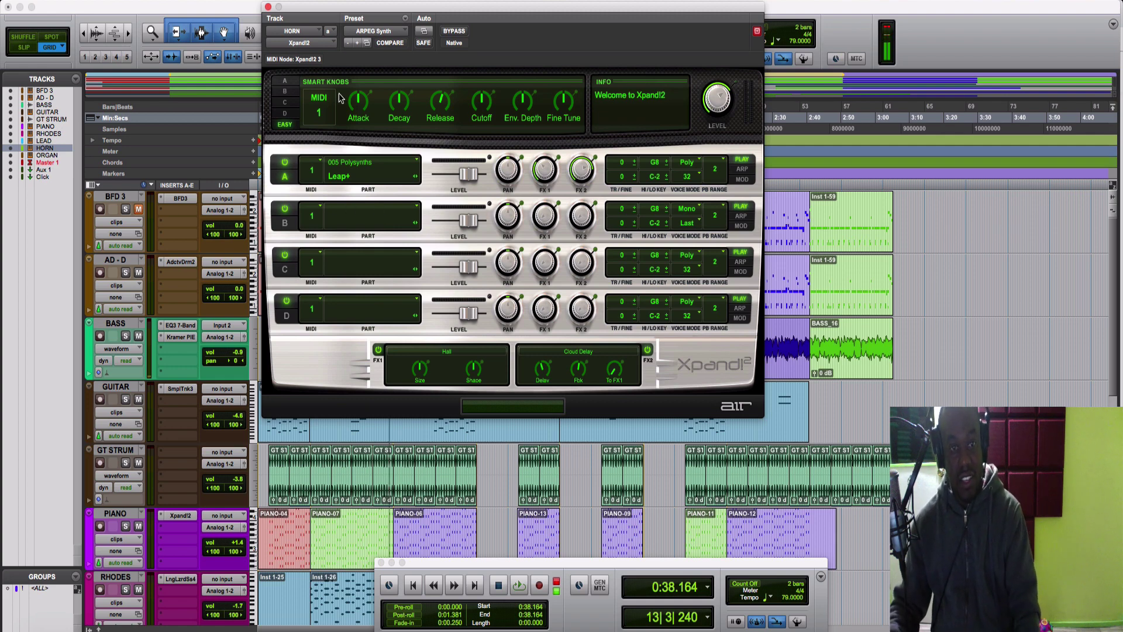
drag(335, 6, 349, 111)
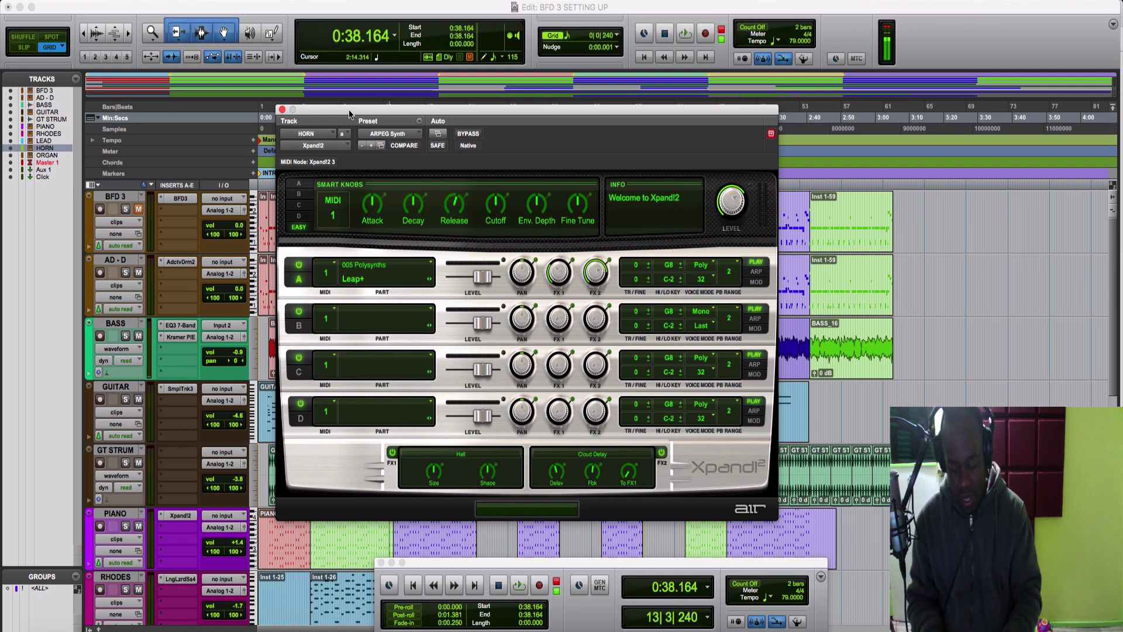
Load the Horns preset in the HORN track's Xpand!2 while the song plays and close the plug-in window
key(space)
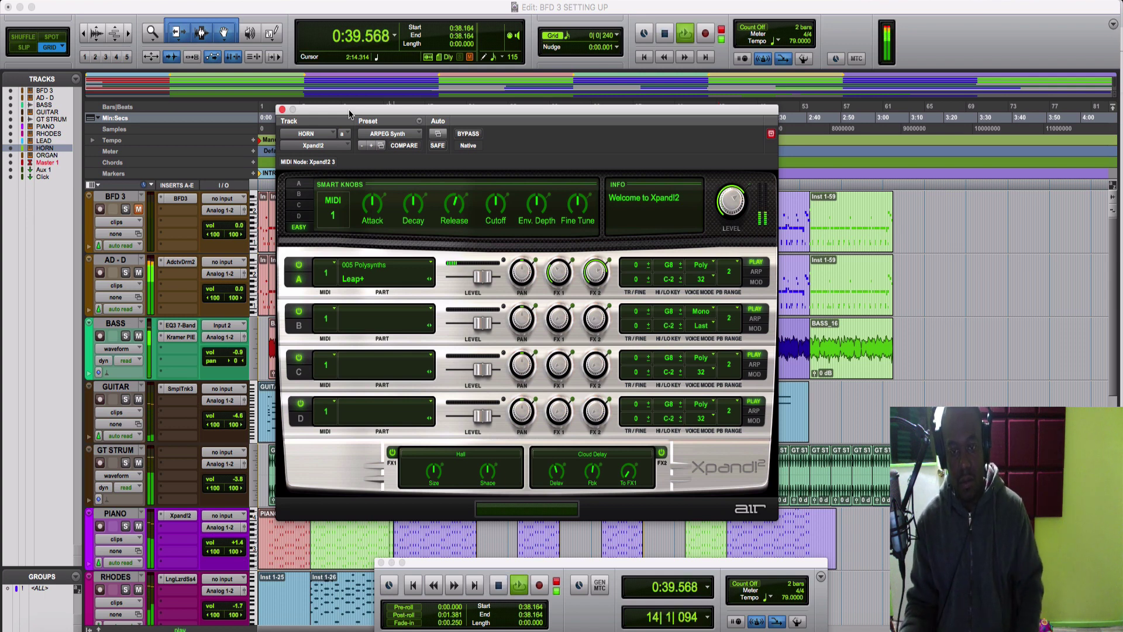
click(401, 134)
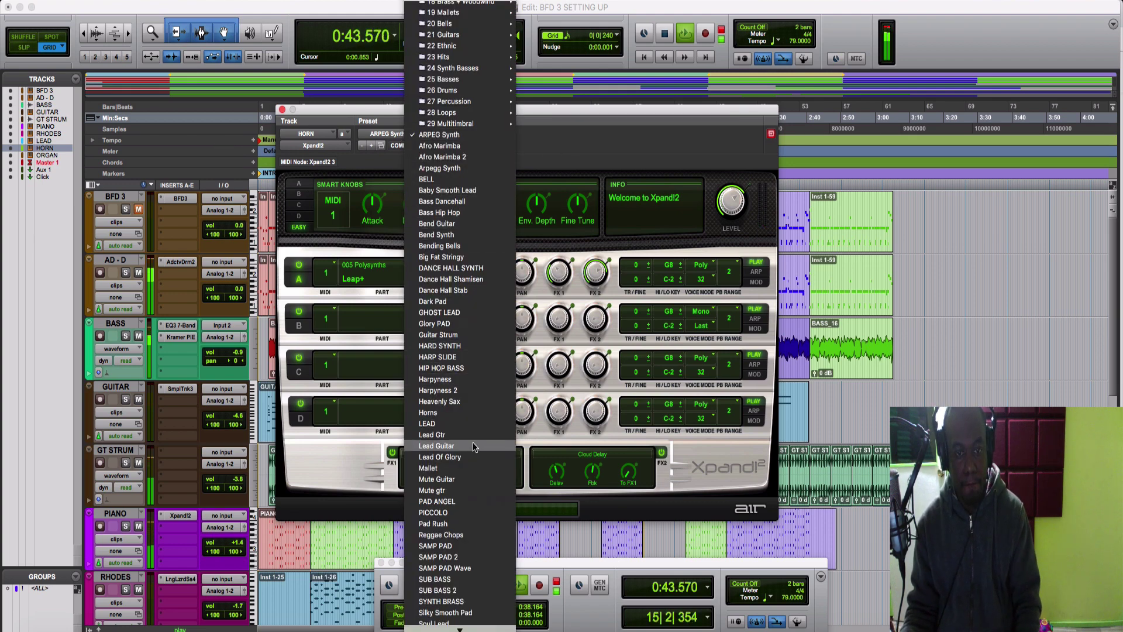
click(428, 412)
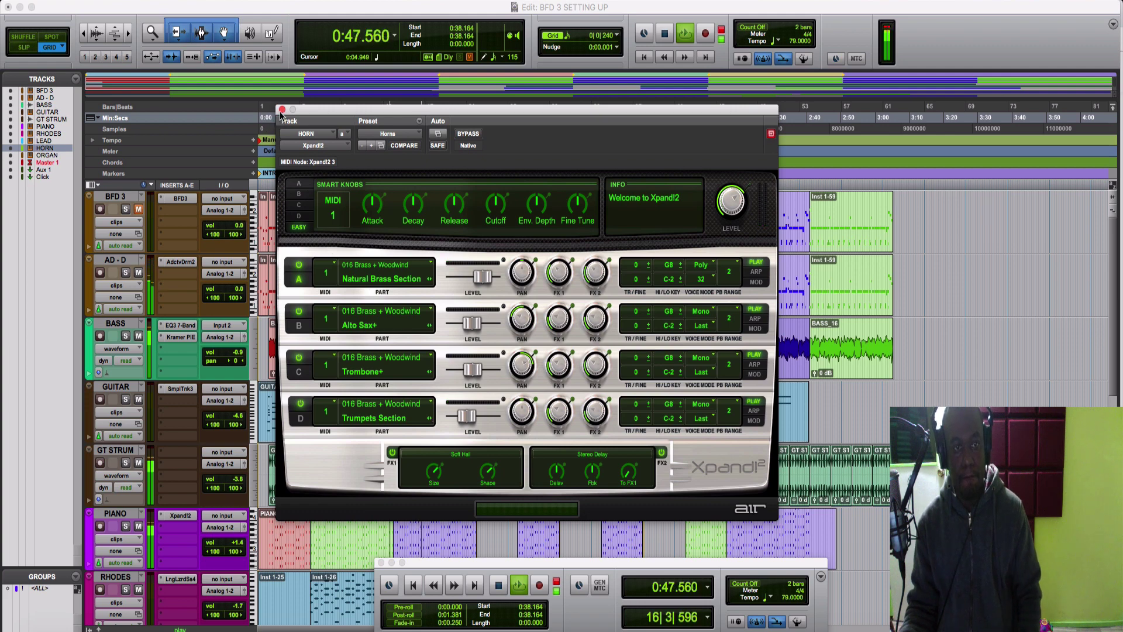
key(super+w)
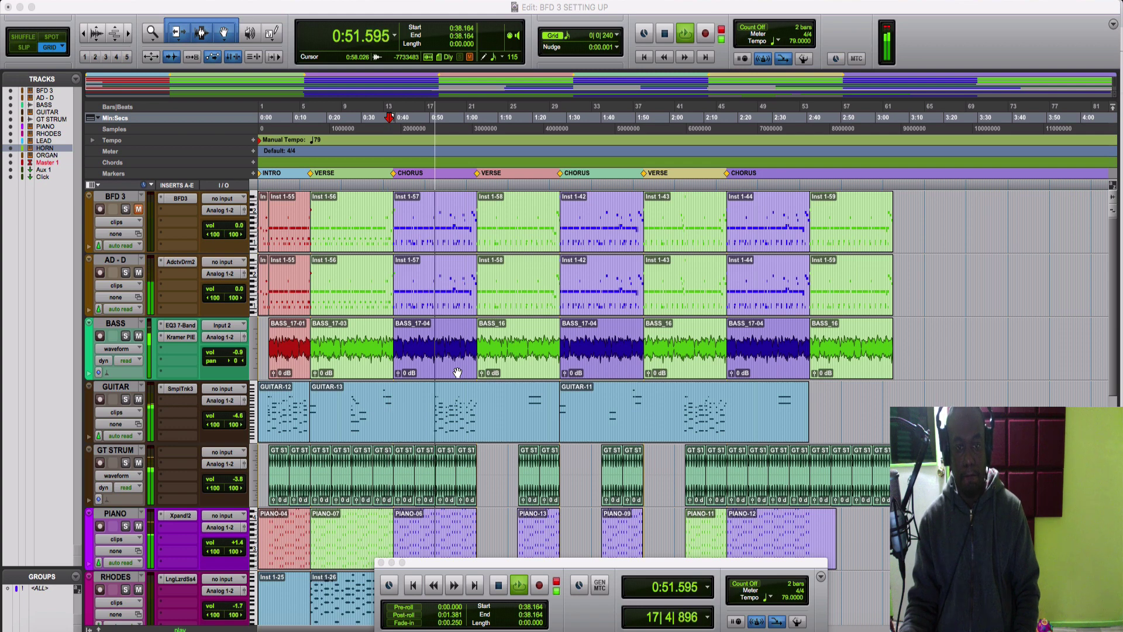
Open the SampleTank 3 instrument on the GUITAR track, move its window clear of the track clips and stop playback
scroll(458, 372, down, 3)
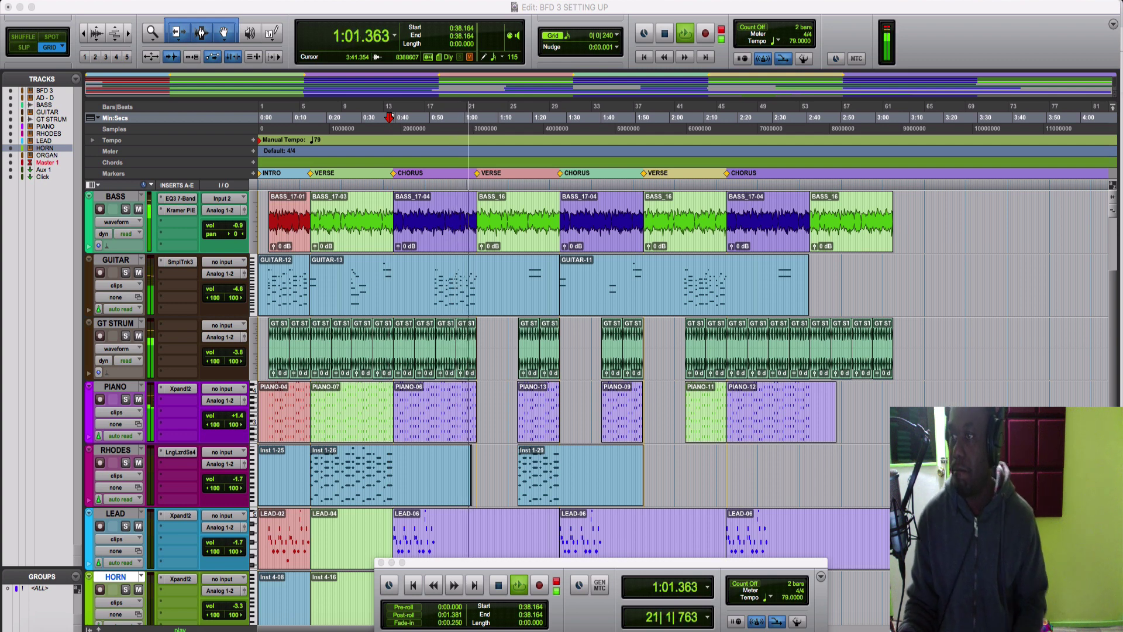
click(181, 262)
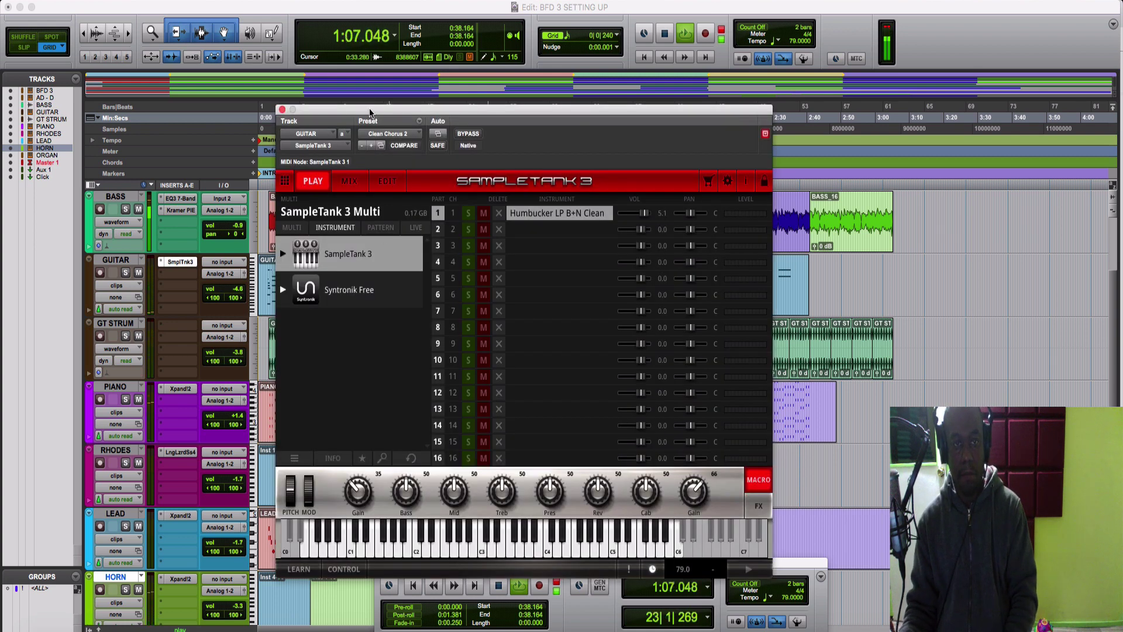
drag(383, 110, 644, 61)
key(space)
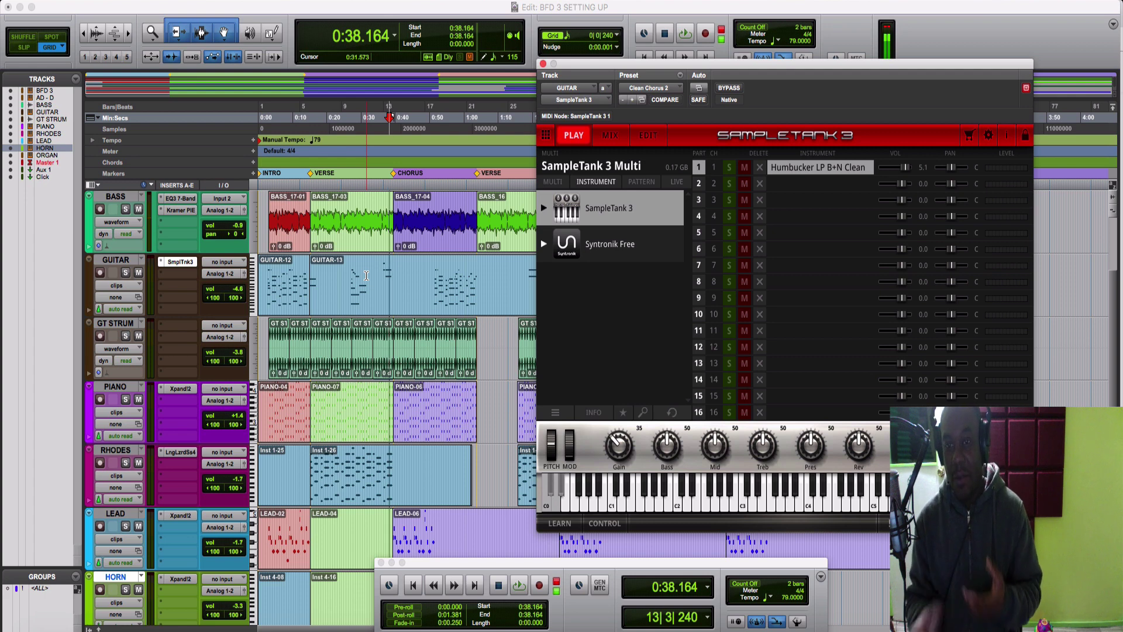
Reposition the SampleTank 3 window and look through its saved presets without choosing another one
drag(658, 65, 475, 149)
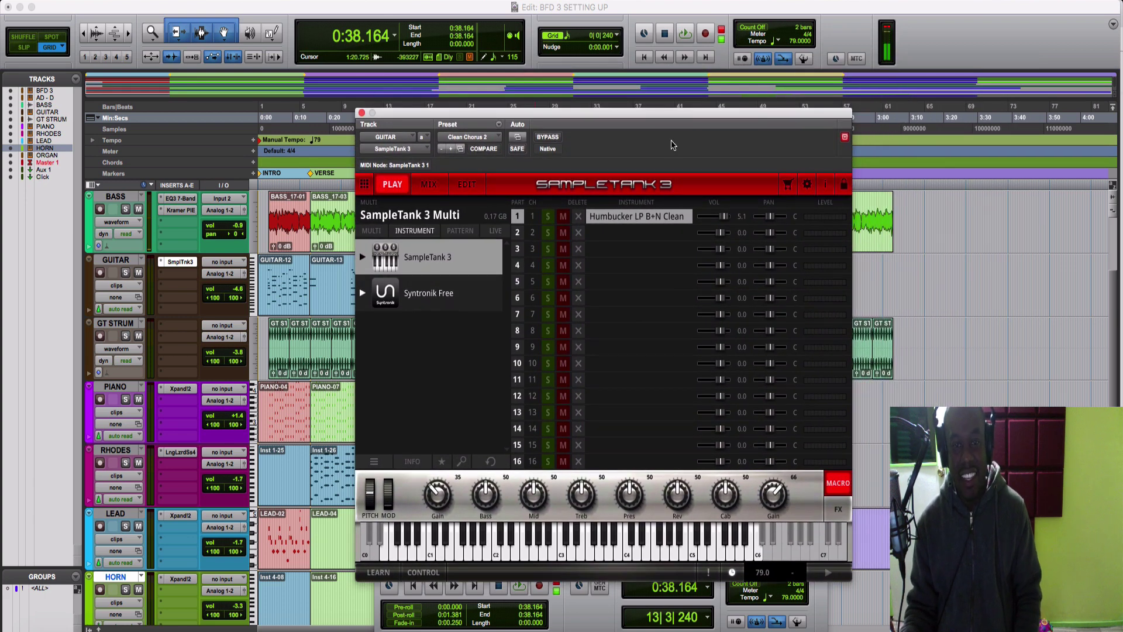
drag(582, 107, 548, 14)
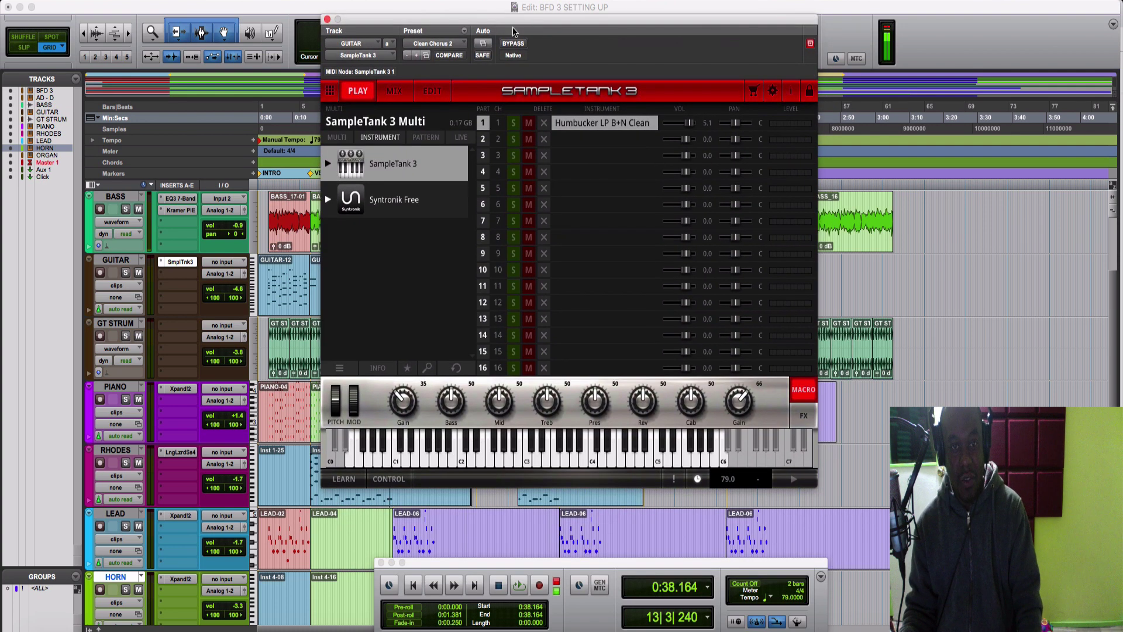
click(448, 43)
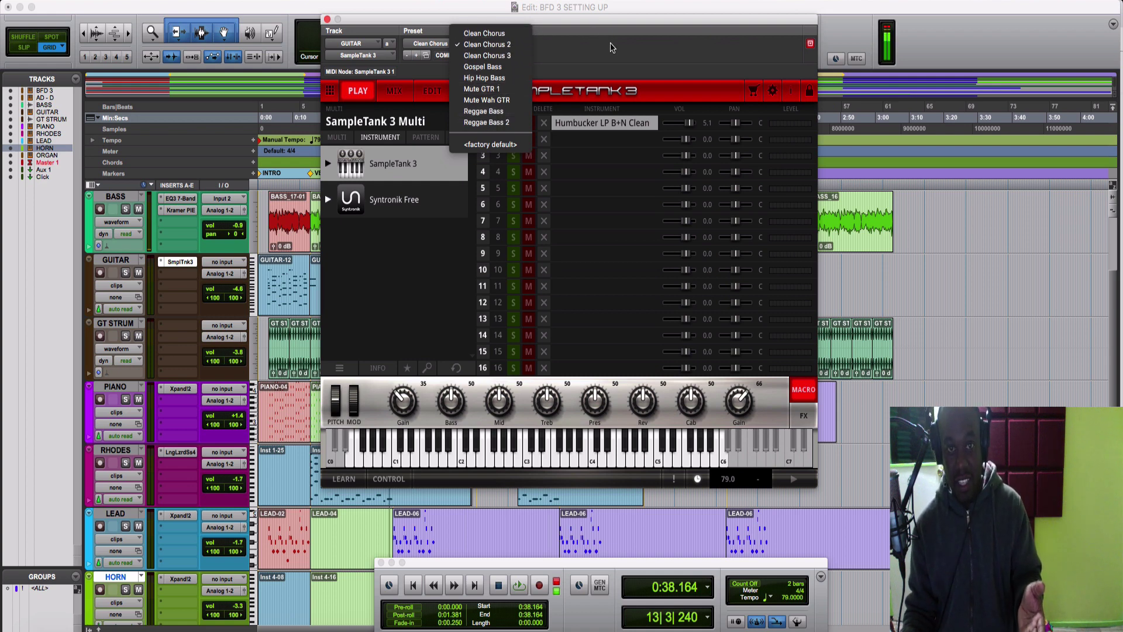
click(606, 19)
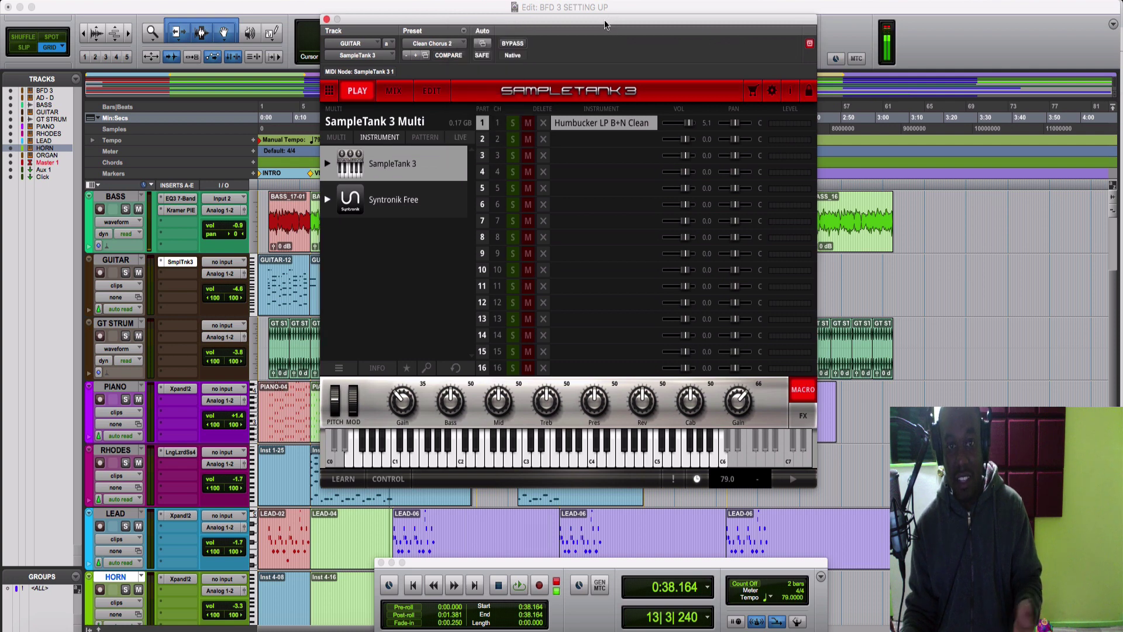
Play the song from 0:38.164, uncover the GUITAR clips behind the plug-in window and restart playback from 0:49.936
key(space)
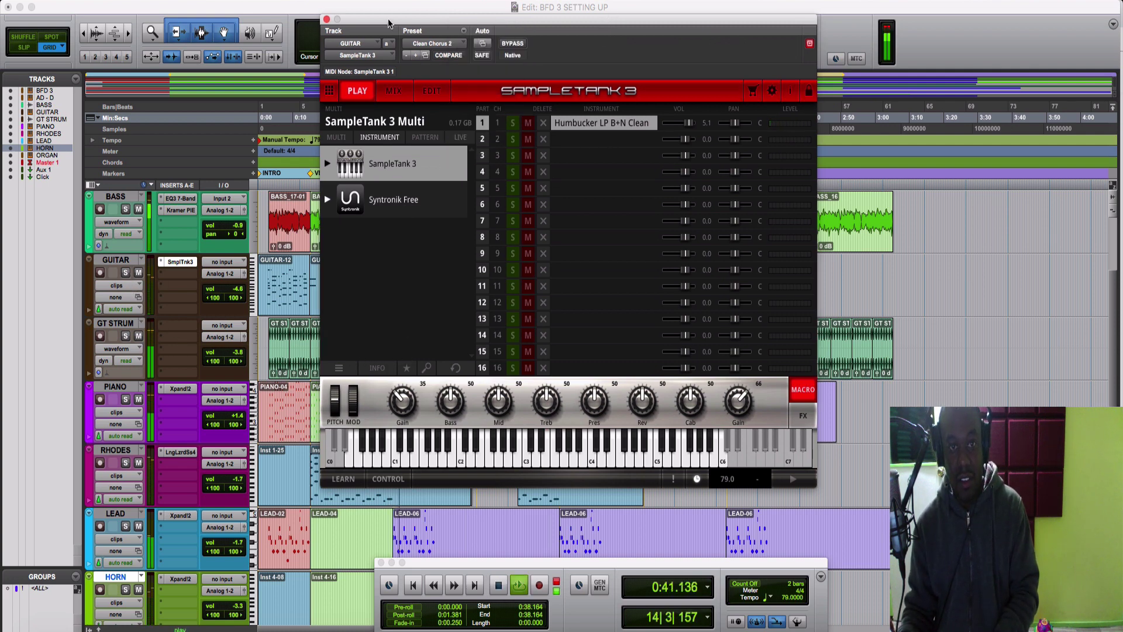
drag(389, 24, 660, 33)
key(space)
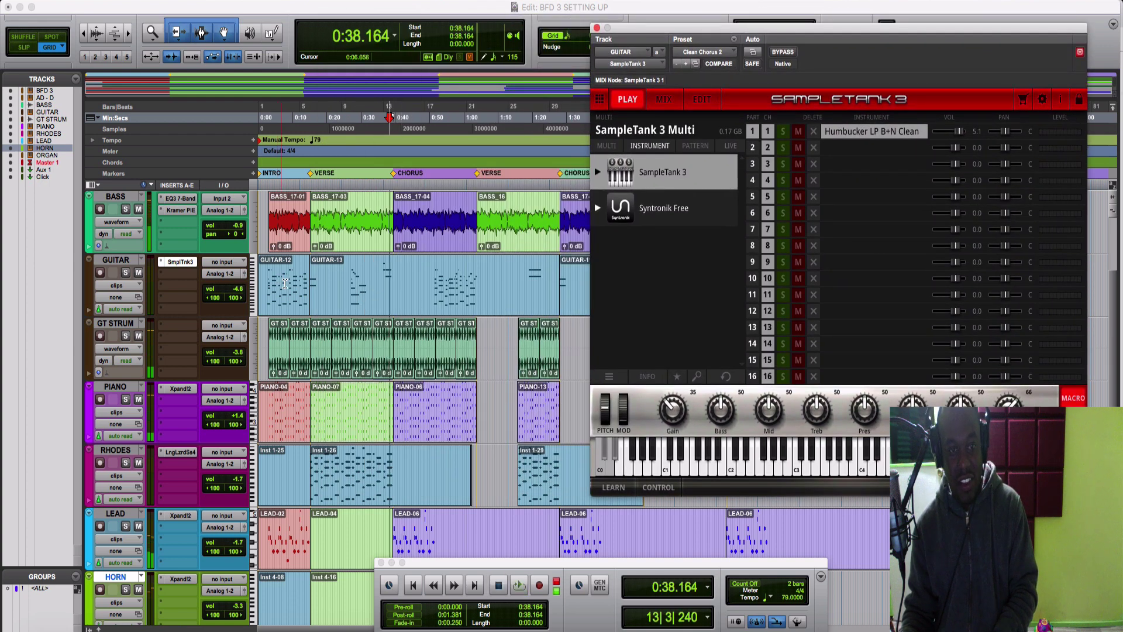
click(428, 277)
key(space)
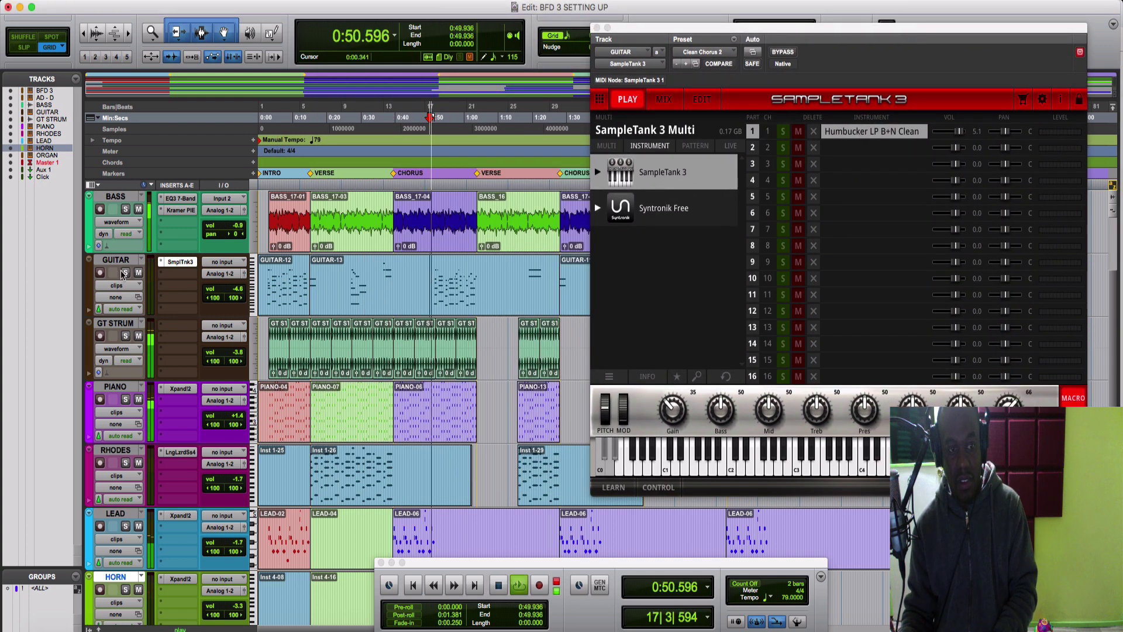
Audition the GUITAR track soloed from 0:26.962, stop playback, turn its solo off and close the SampleTank 3 window
click(126, 272)
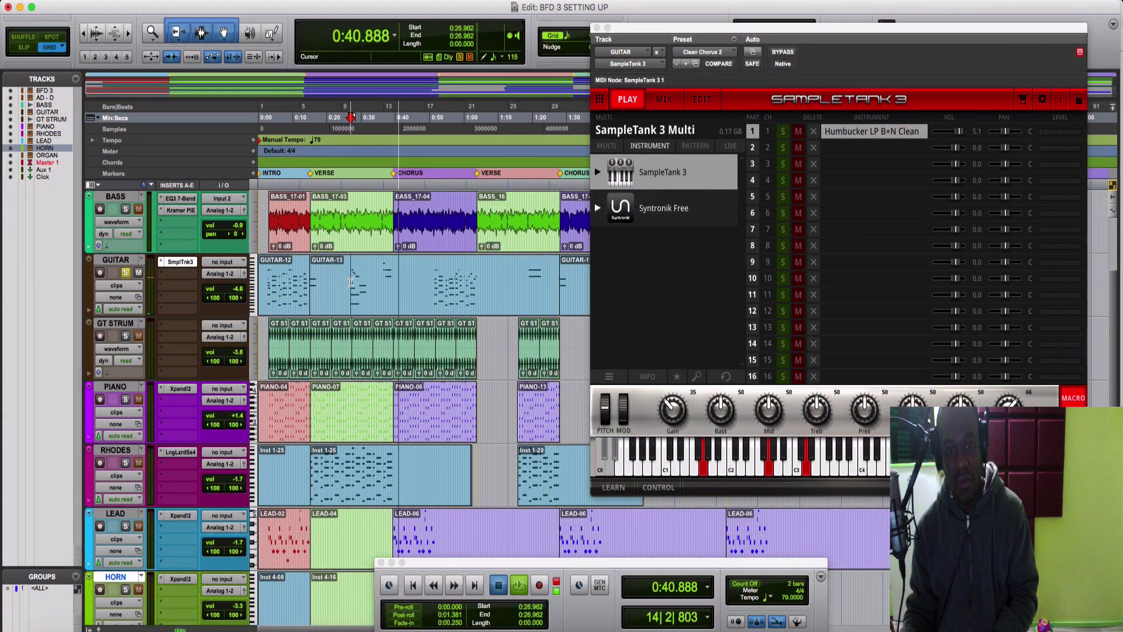
key(space)
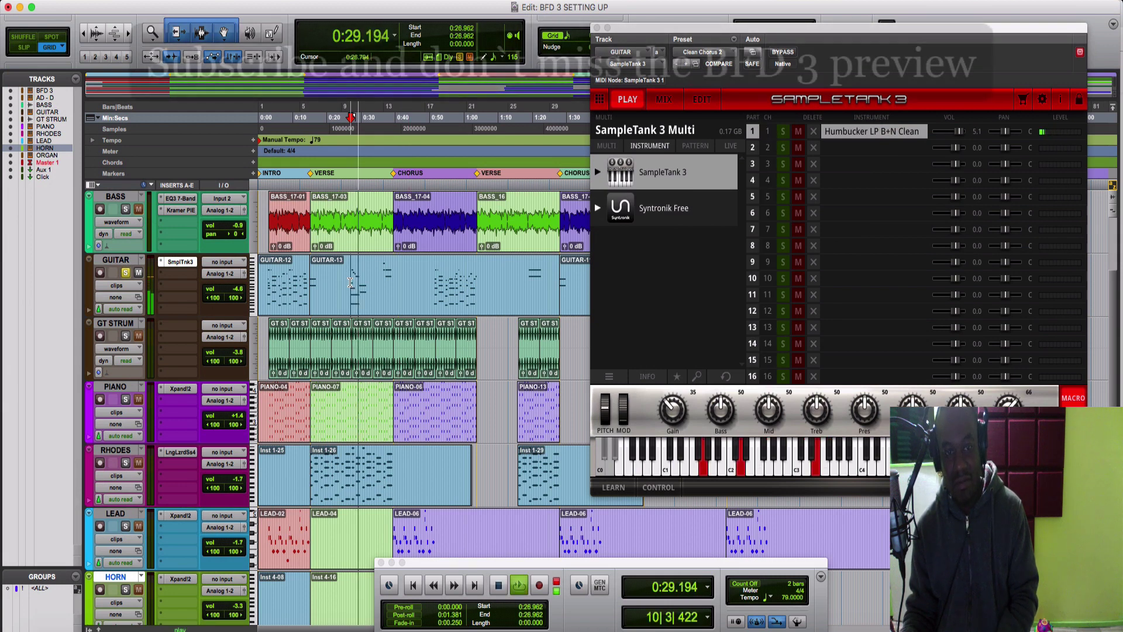
key(space)
click(126, 272)
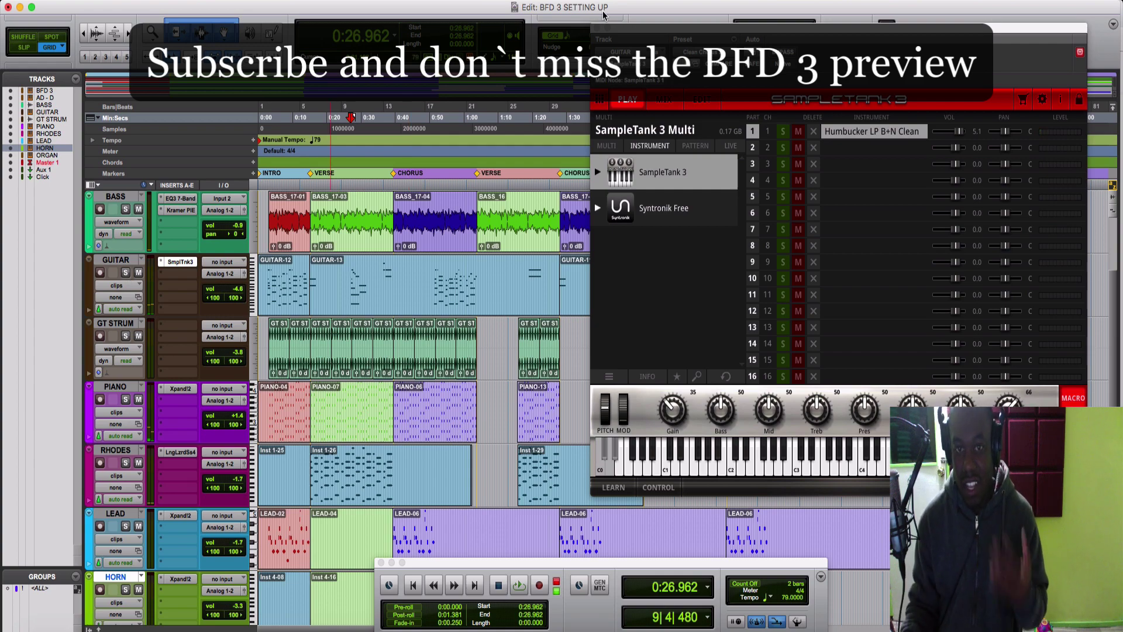
click(596, 28)
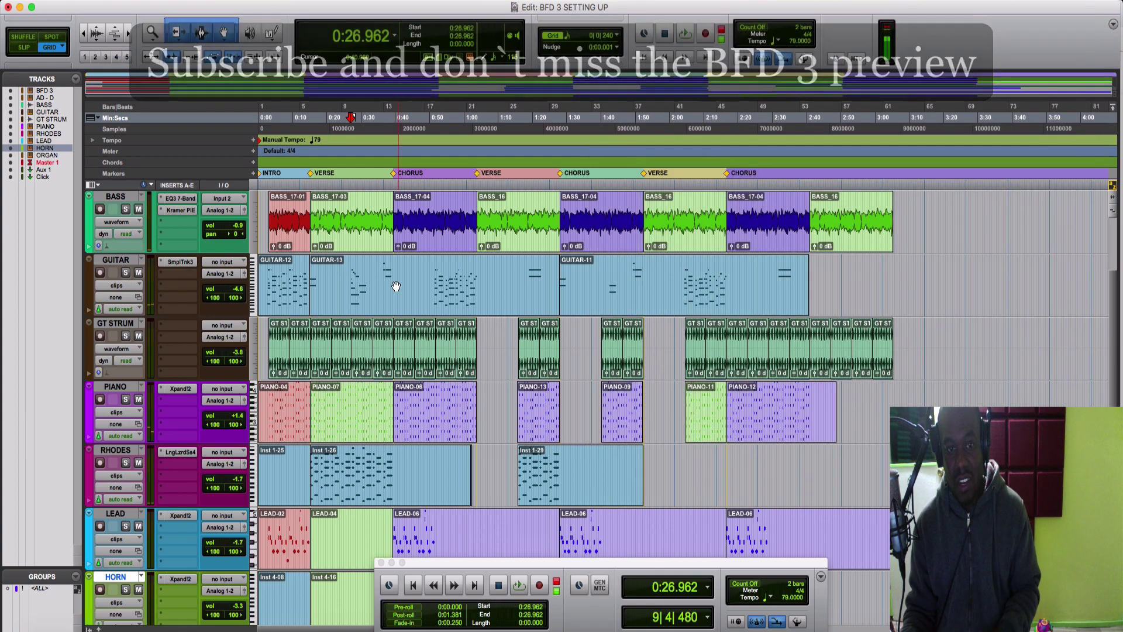